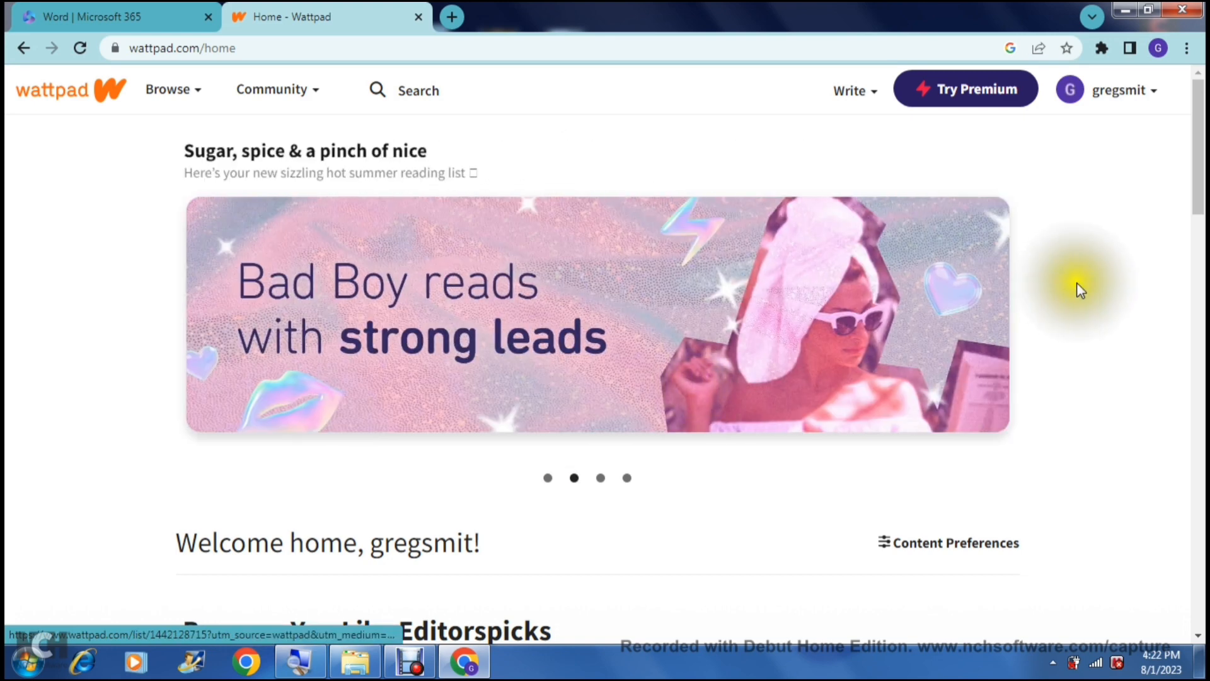
Browse the home page's story recommendations, including more titles in the Because You Like Fantasy row and the Editor's Picks.
drag(1199, 162, 1191, 386)
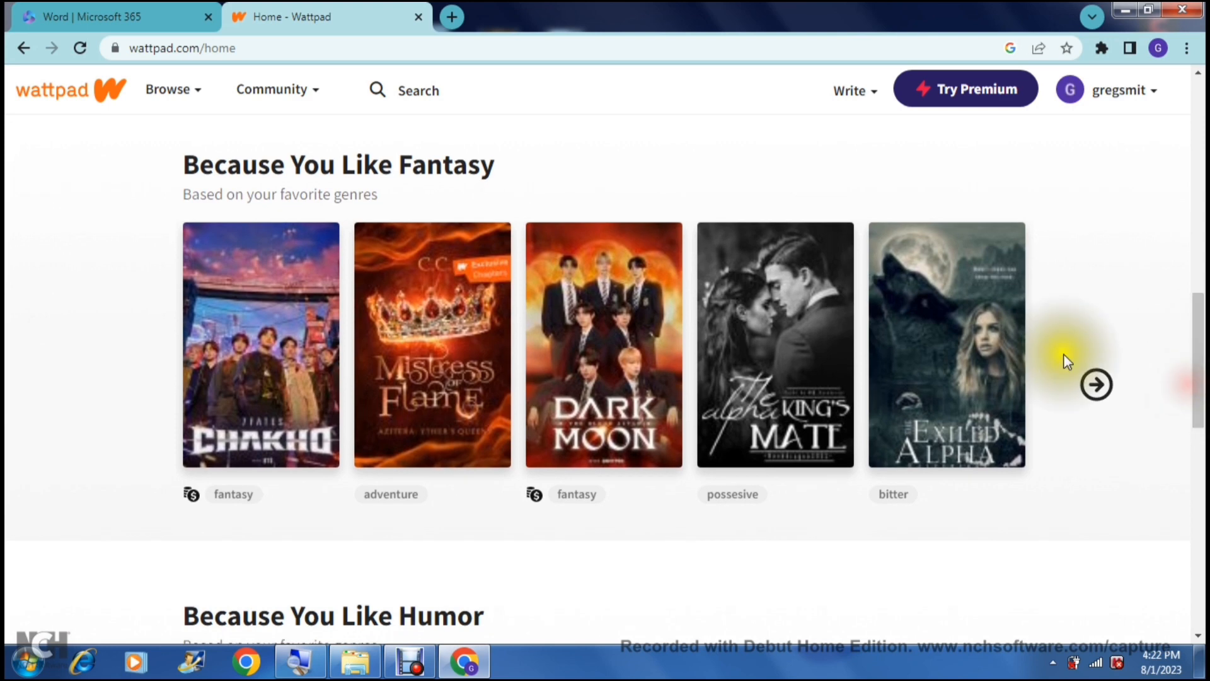
click(1085, 392)
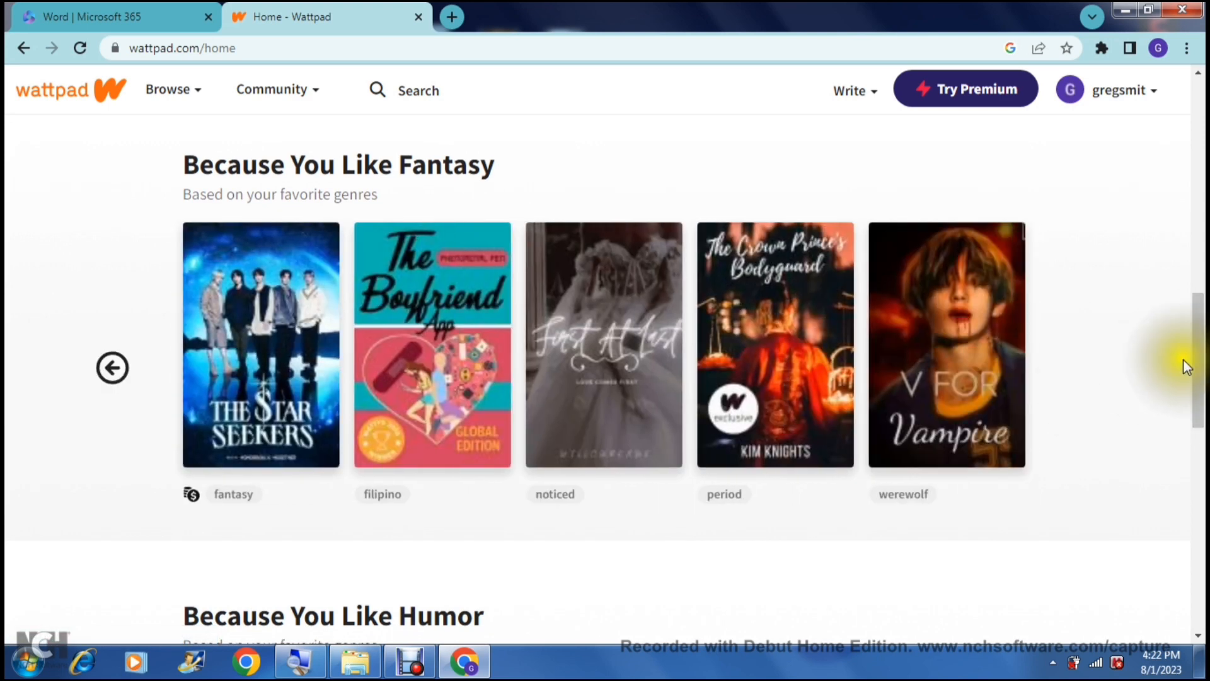
drag(1197, 351, 1201, 678)
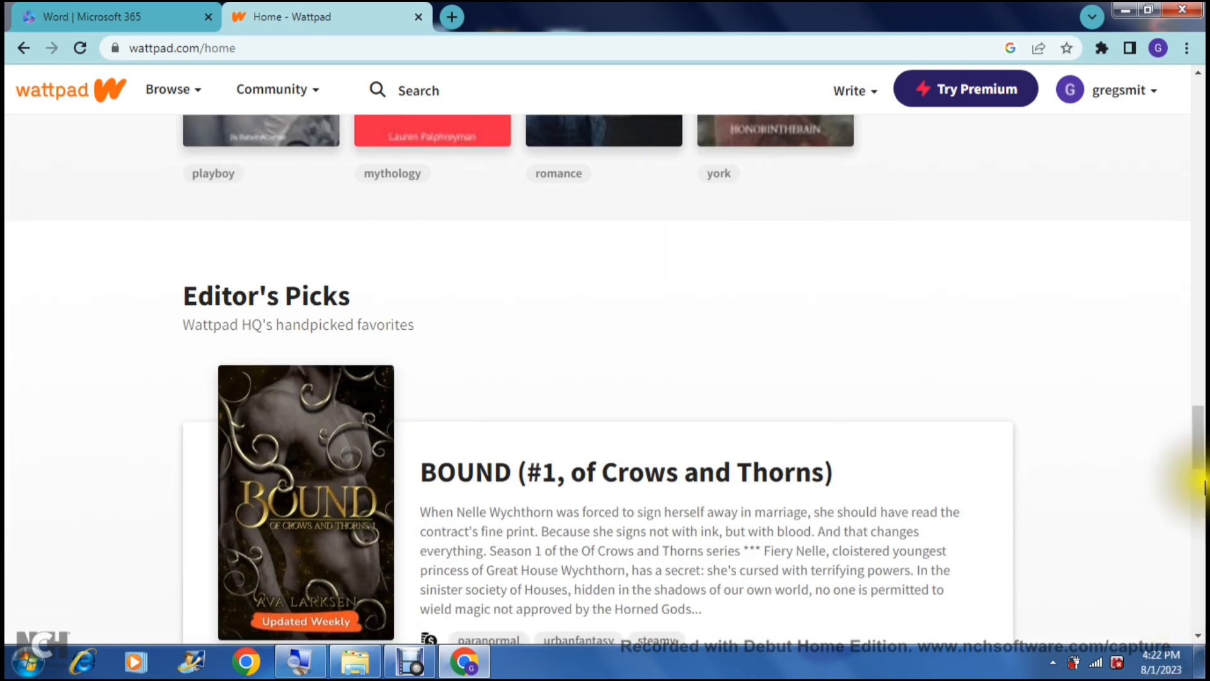
drag(1201, 464, 1179, 108)
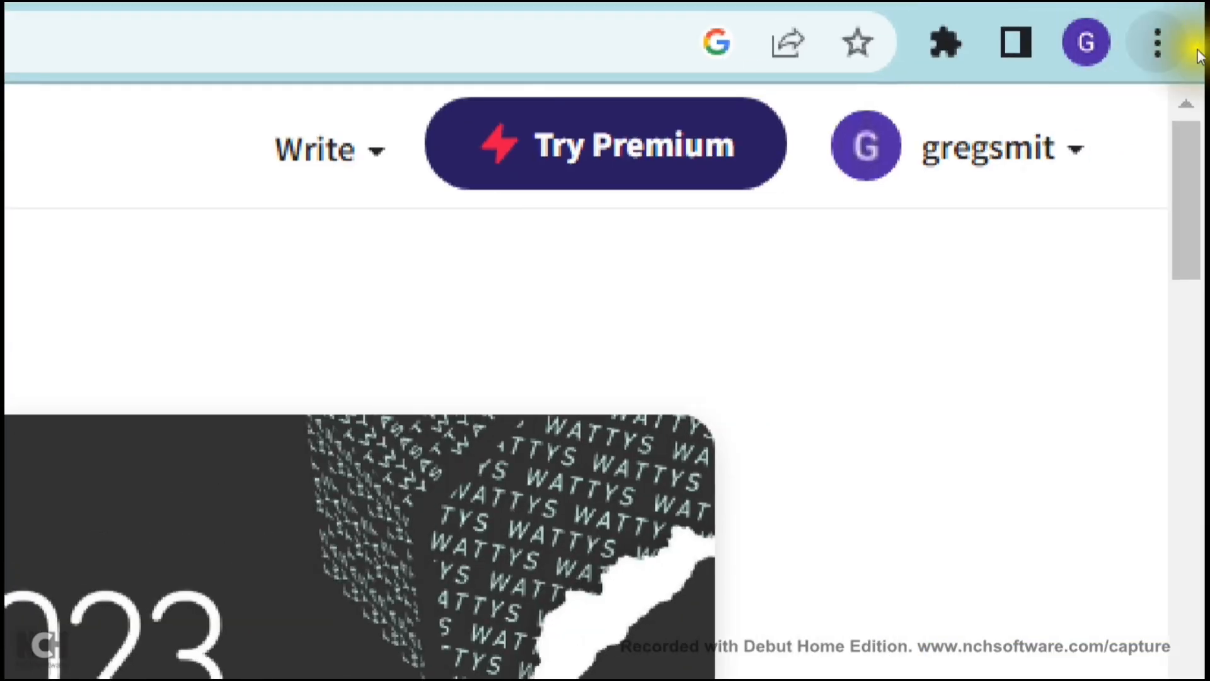
Open the account's own profile, examine its editable fields, and leave profile editing without saving.
click(1075, 150)
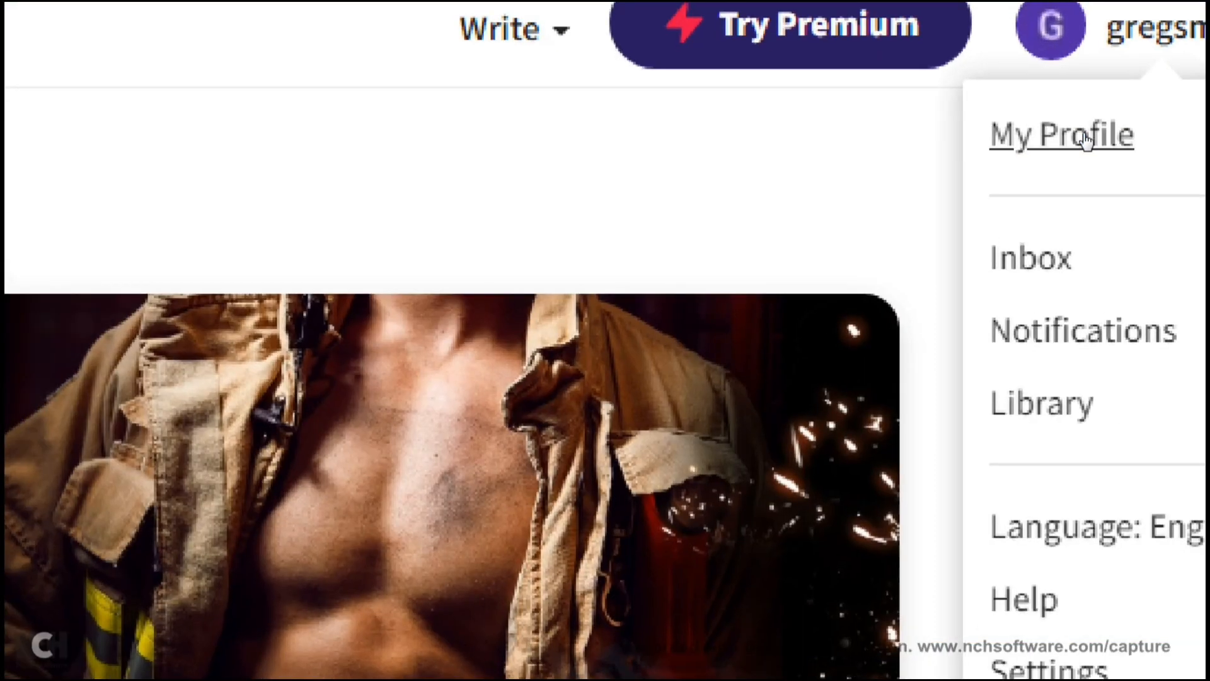
click(1083, 135)
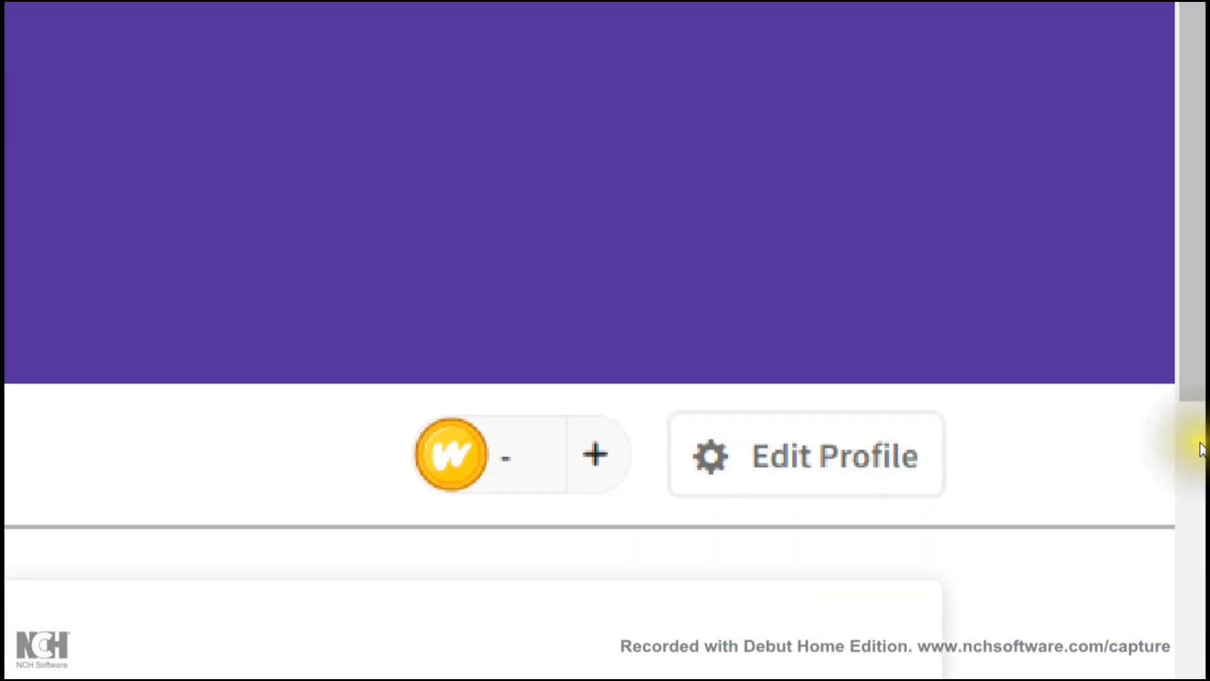
click(1058, 467)
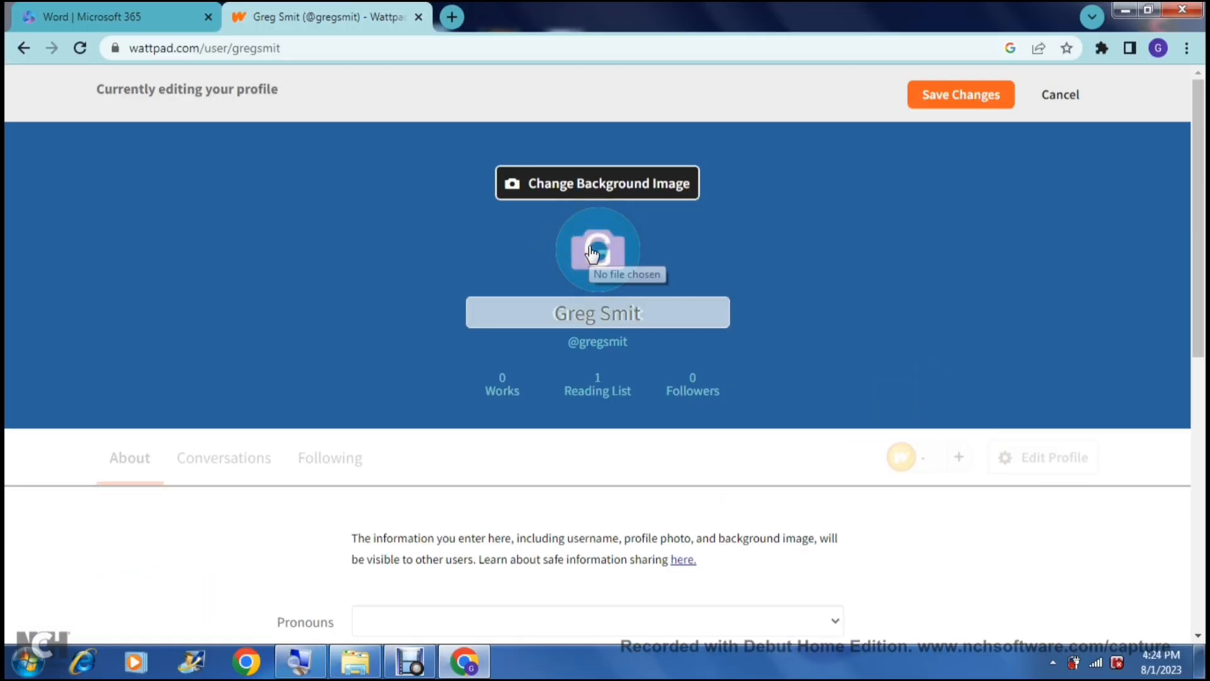
click(603, 312)
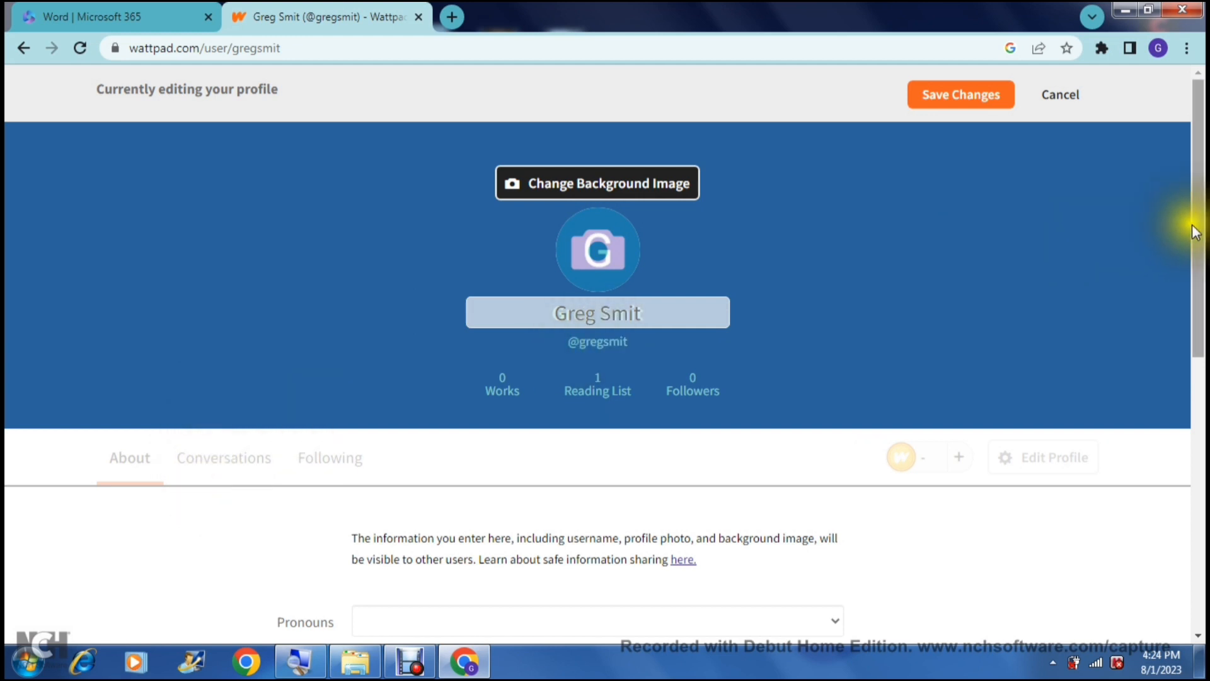
drag(1194, 235, 1195, 526)
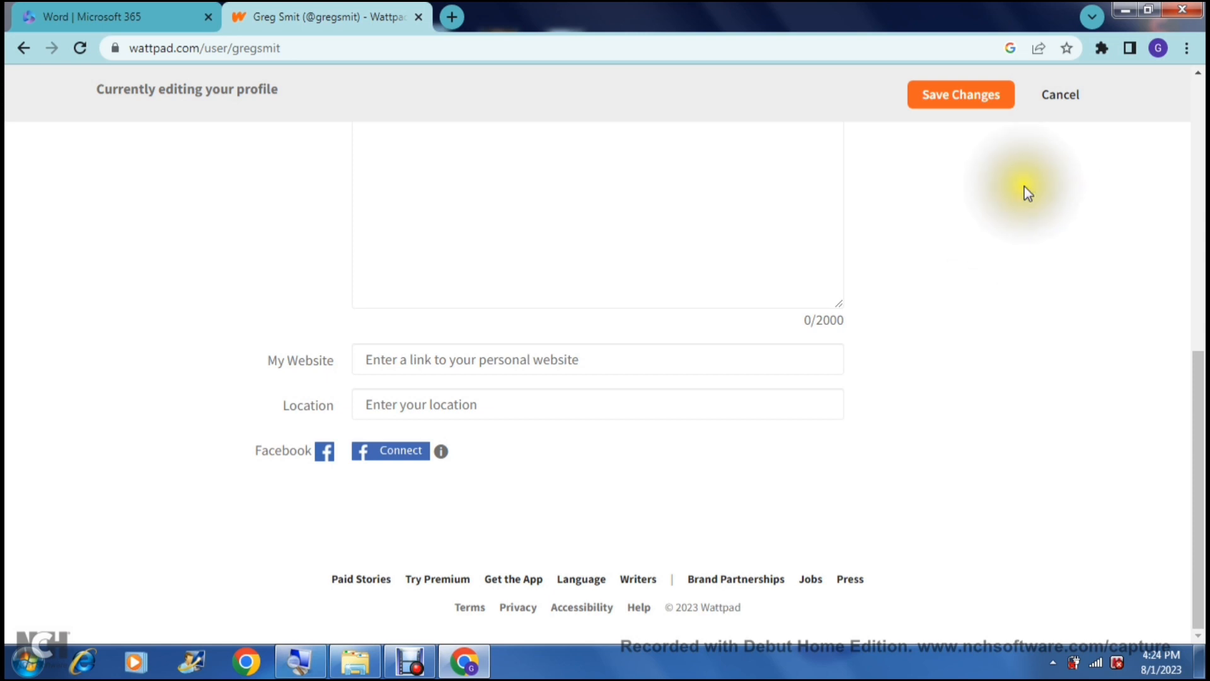
click(1049, 115)
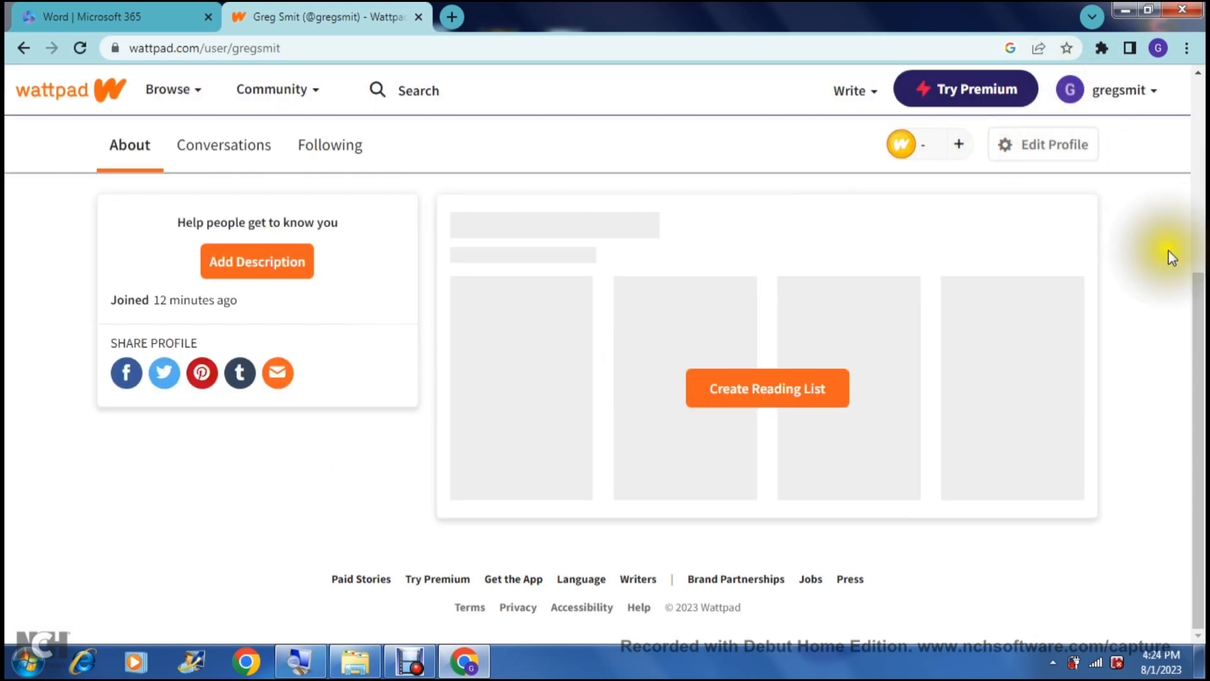
Start creating a new story.
drag(1193, 324, 1190, 119)
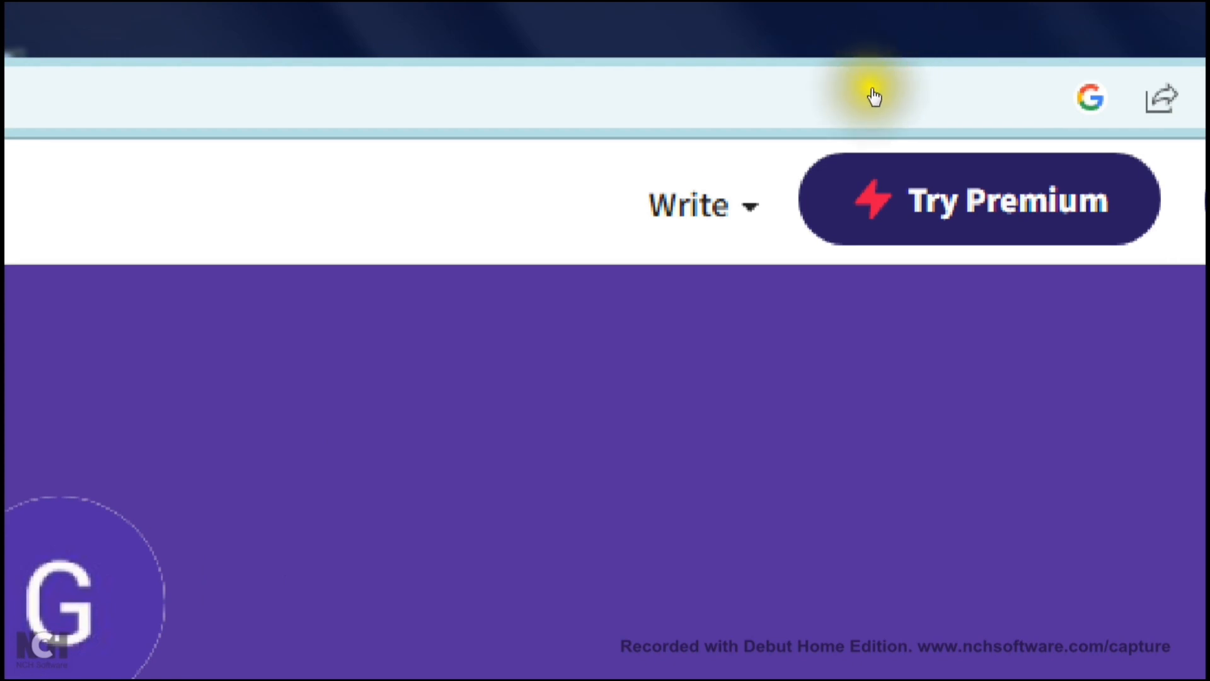
click(873, 92)
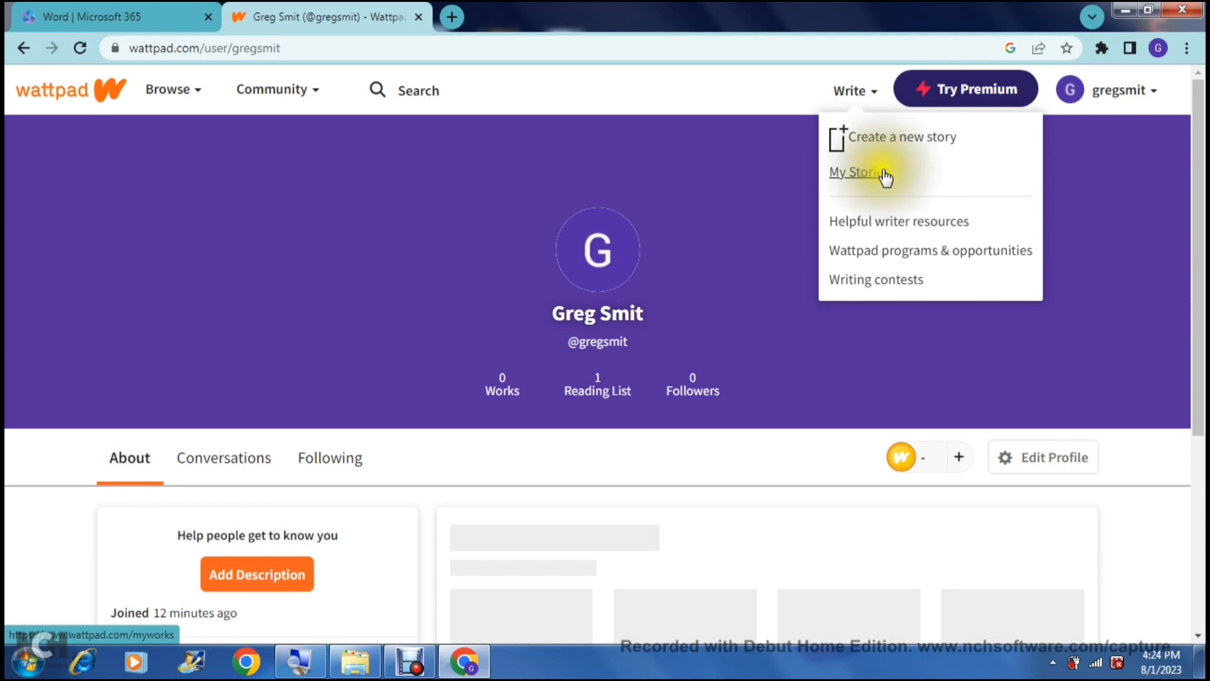
click(887, 144)
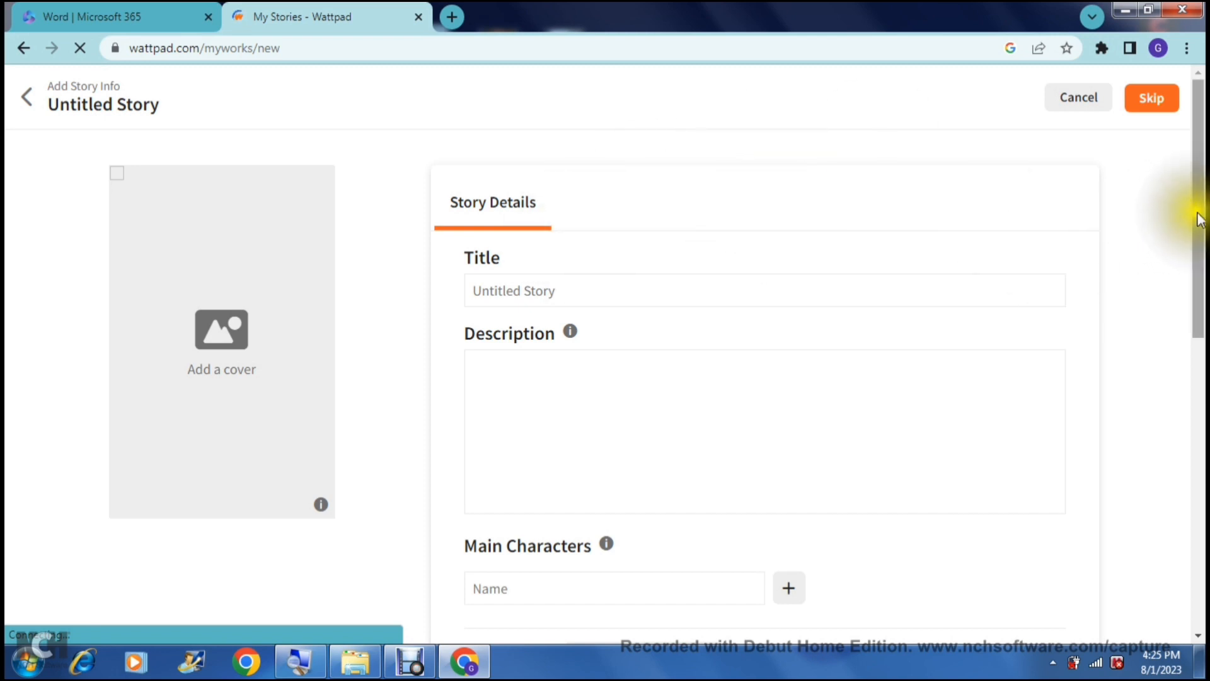
Examine the new story's title and description fields and dismiss the description hint.
drag(1199, 222, 1200, 234)
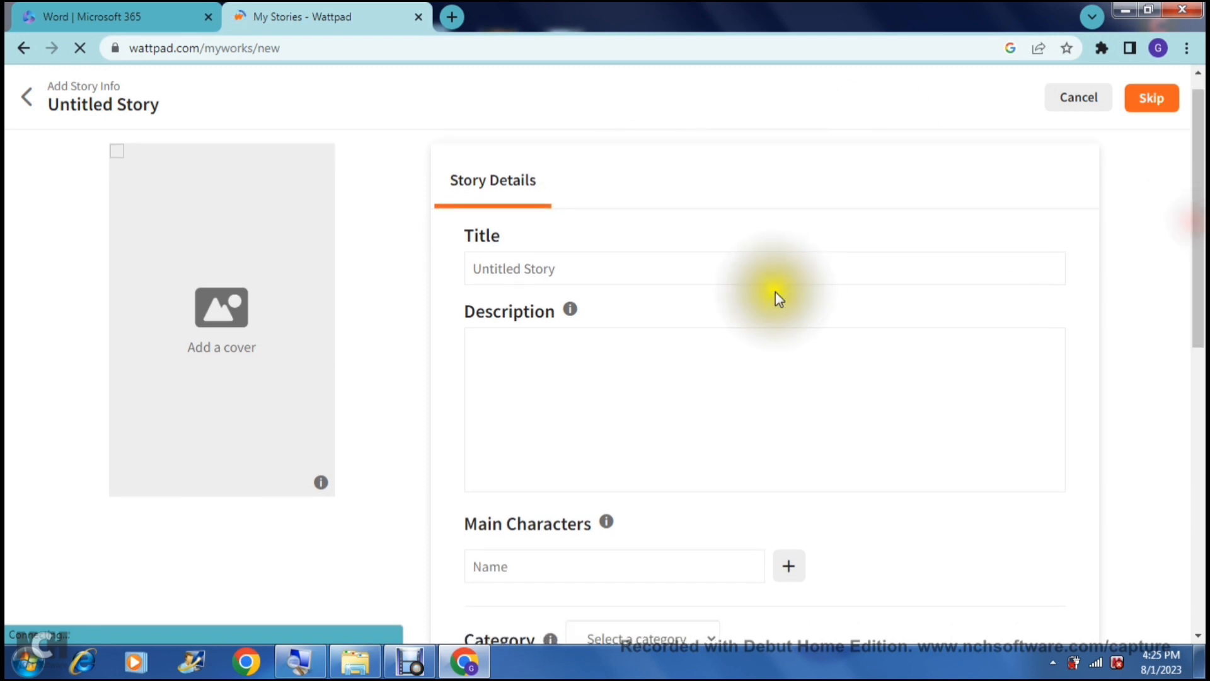
click(654, 275)
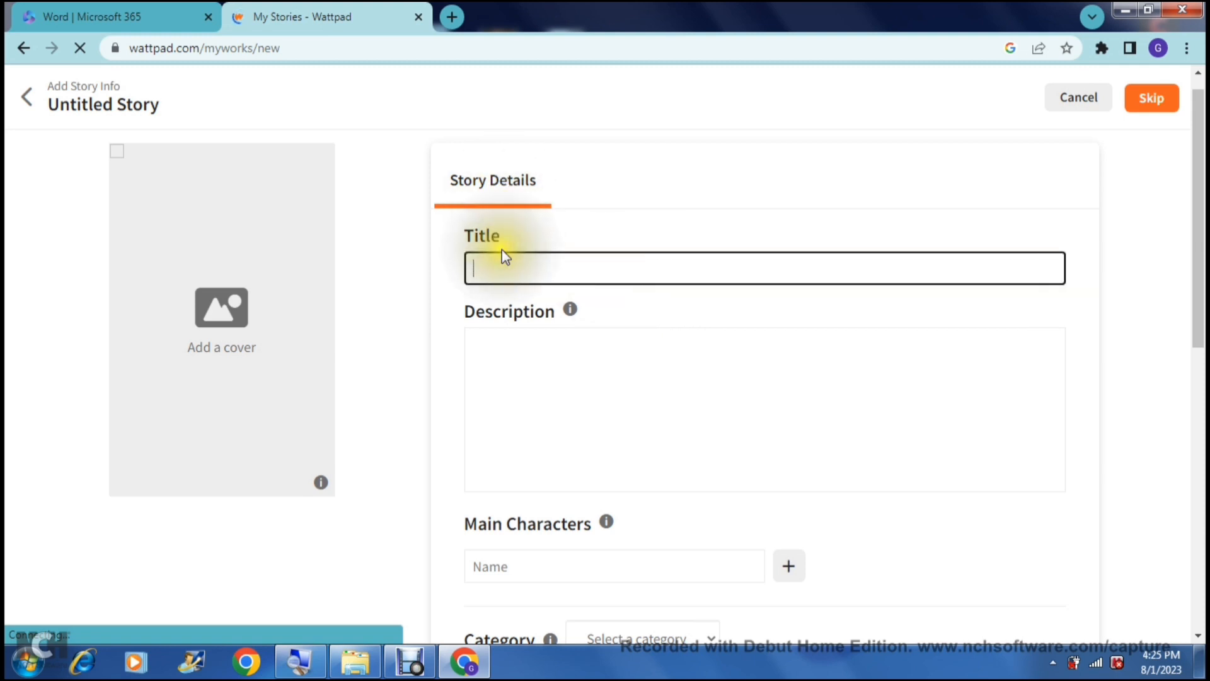
click(501, 352)
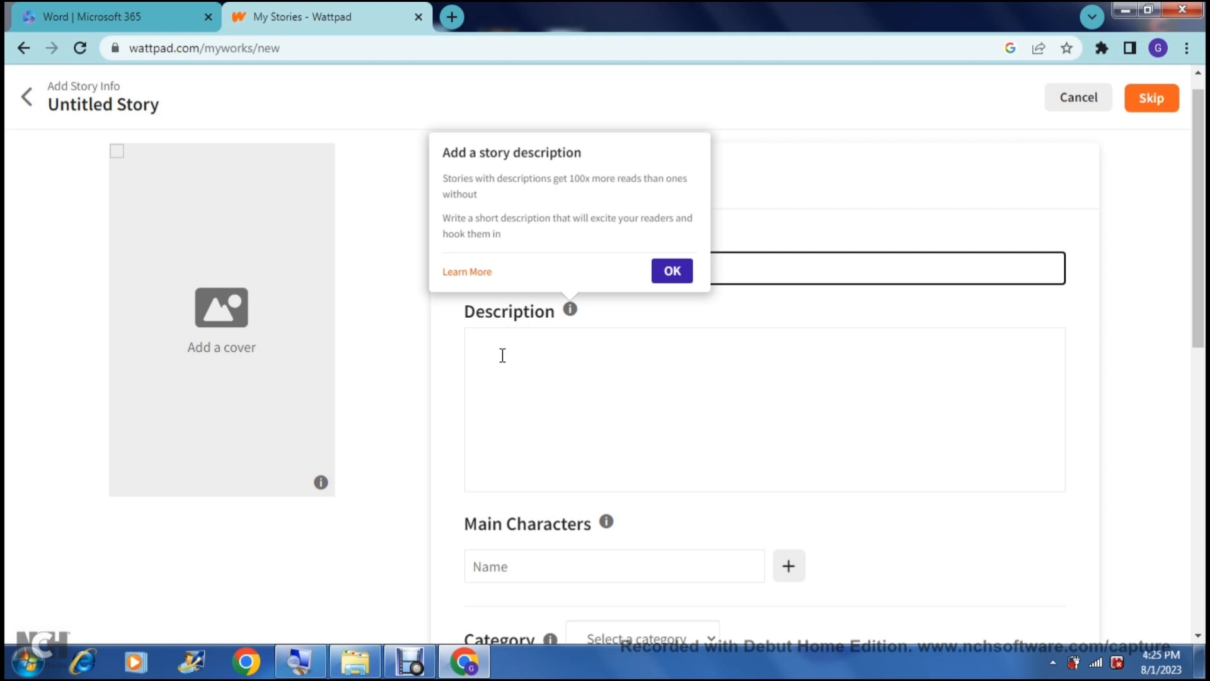
click(670, 271)
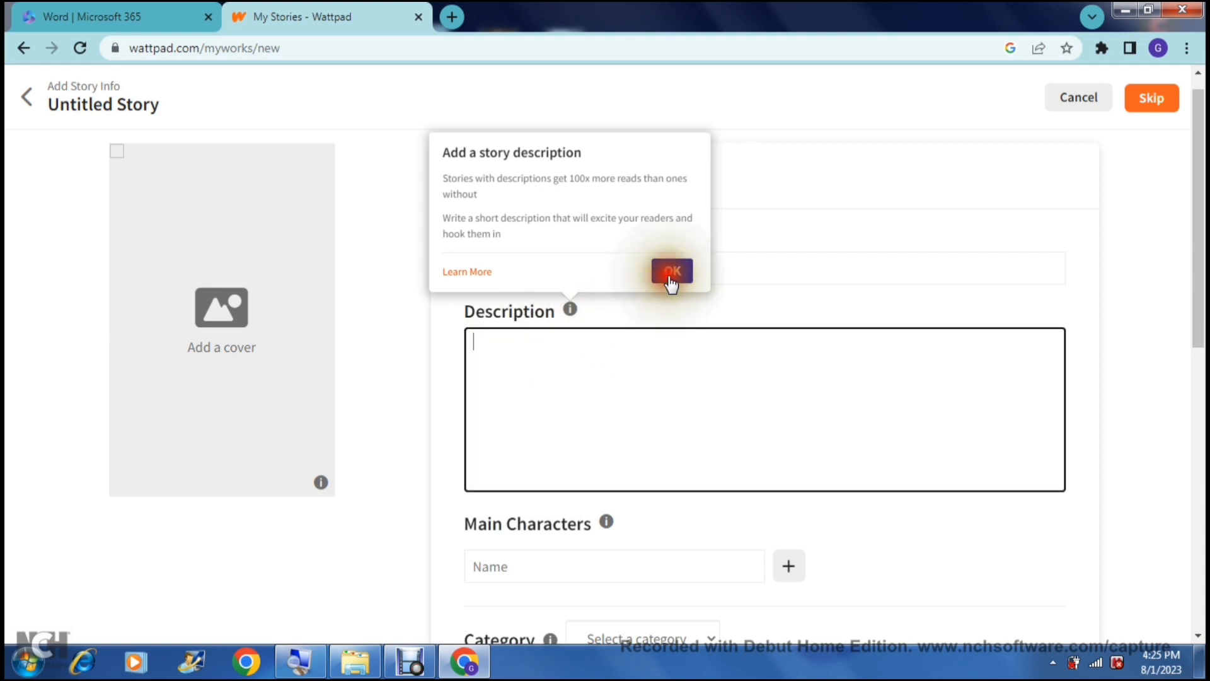
click(604, 402)
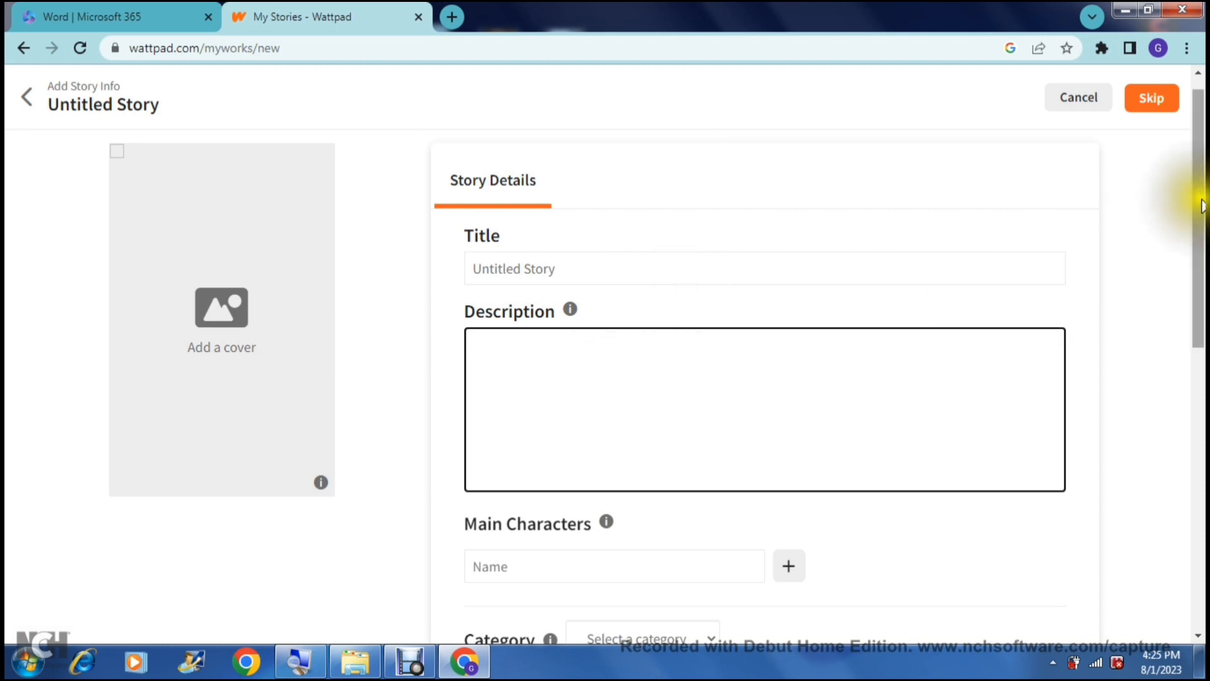
Review the Main Characters field of the story details and dismiss its hint.
drag(1202, 200, 1196, 303)
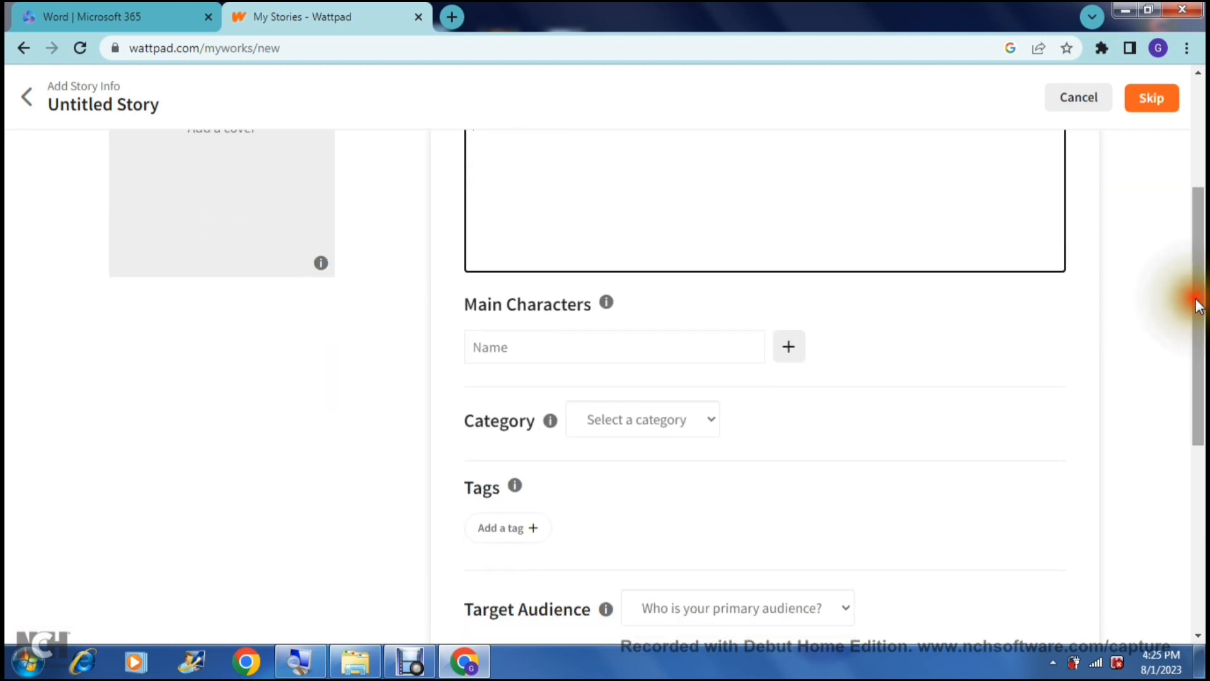
click(561, 351)
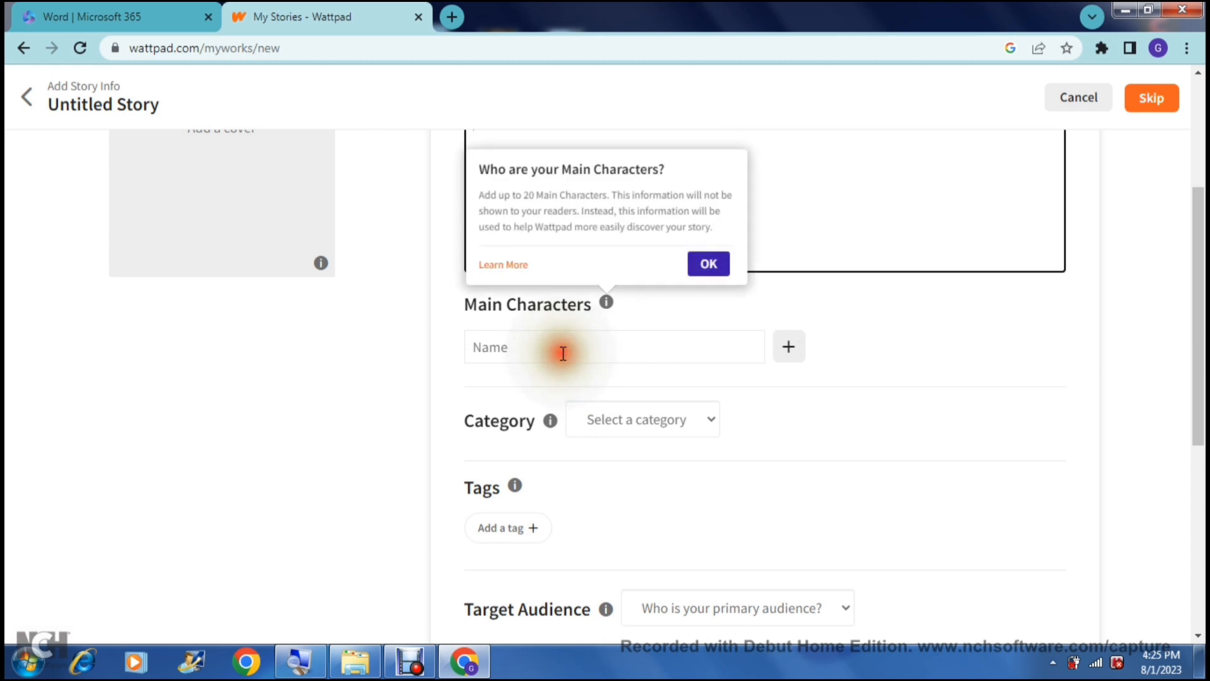
click(787, 354)
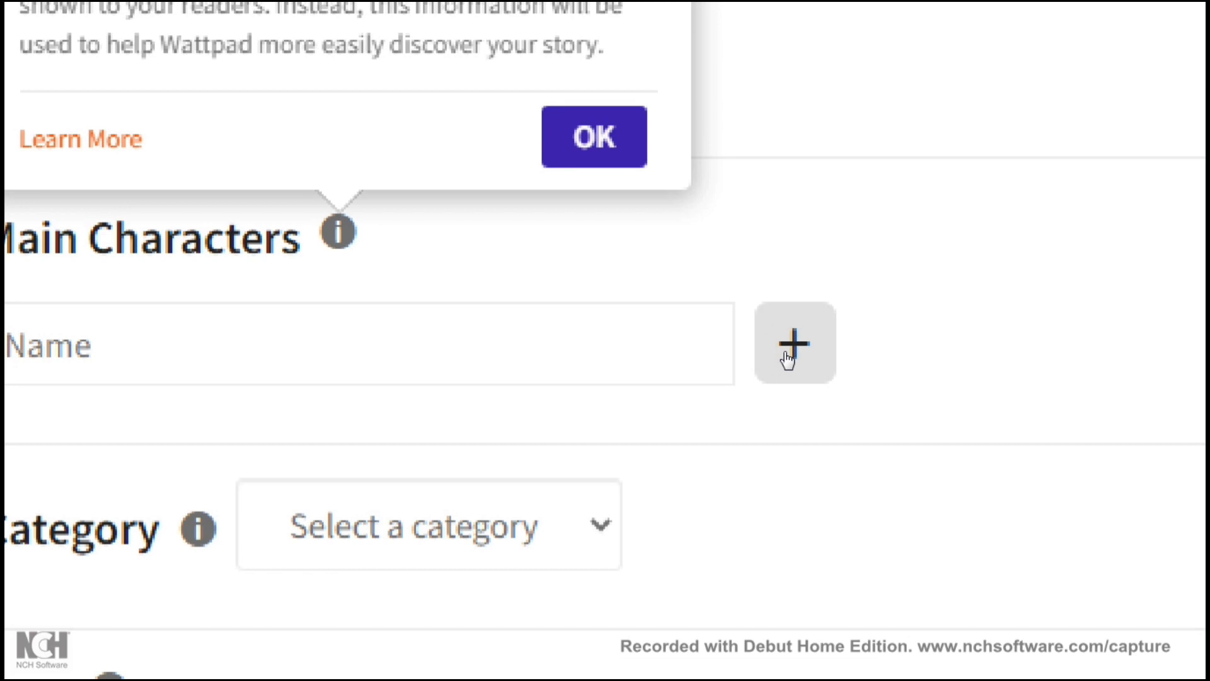
click(594, 136)
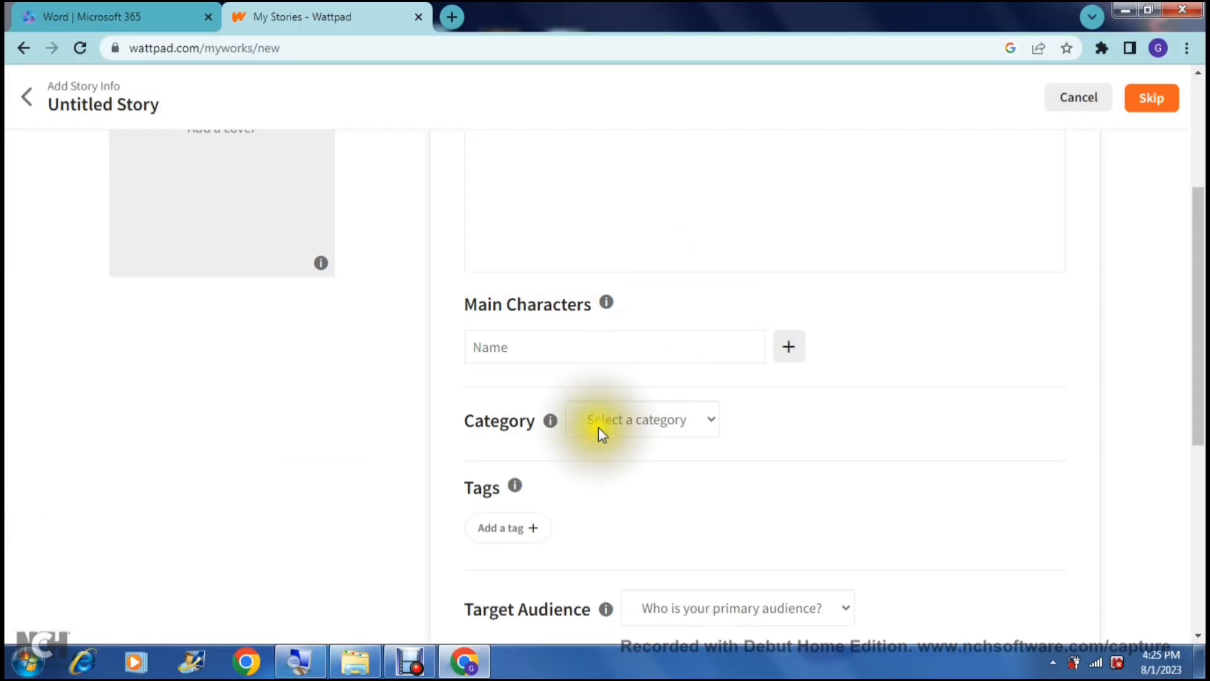
View the available story categories without choosing one.
mouse_move(614, 429)
click(654, 385)
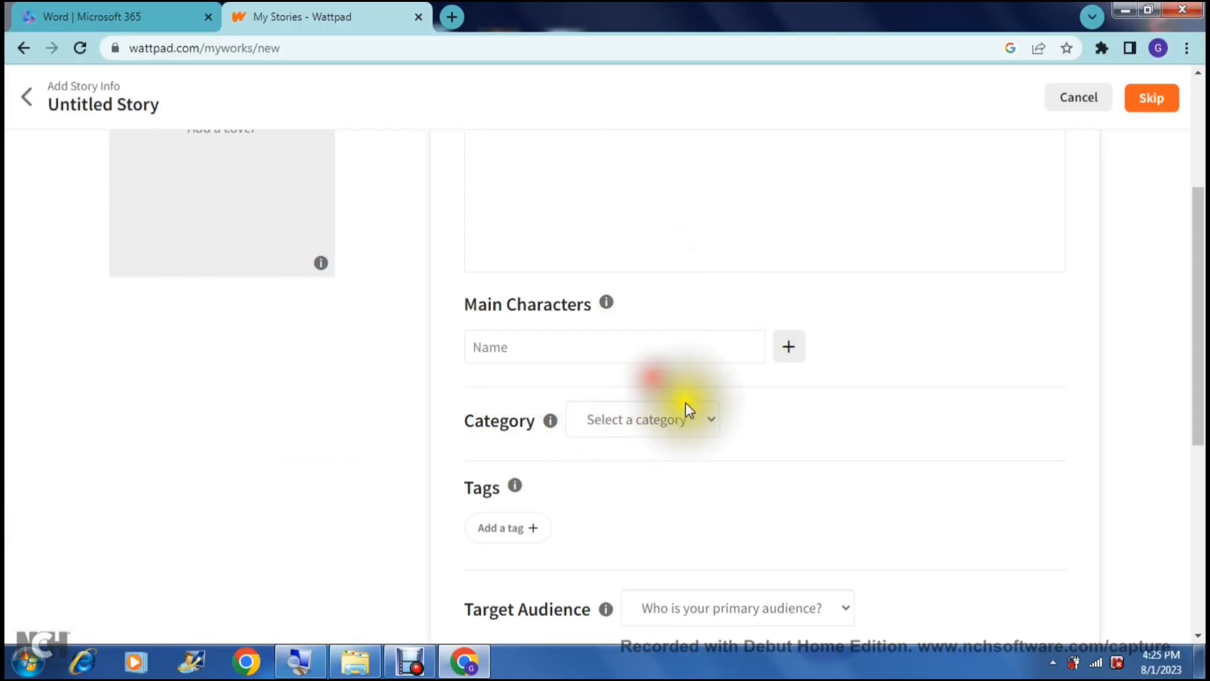
click(708, 418)
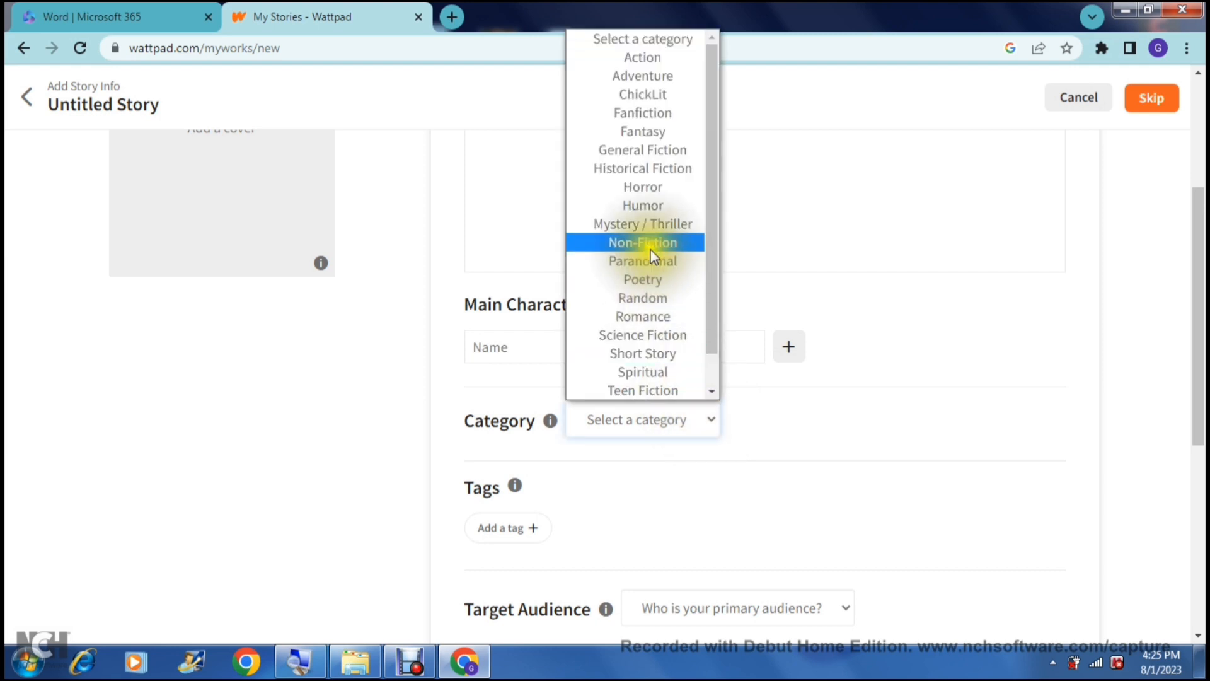
click(608, 483)
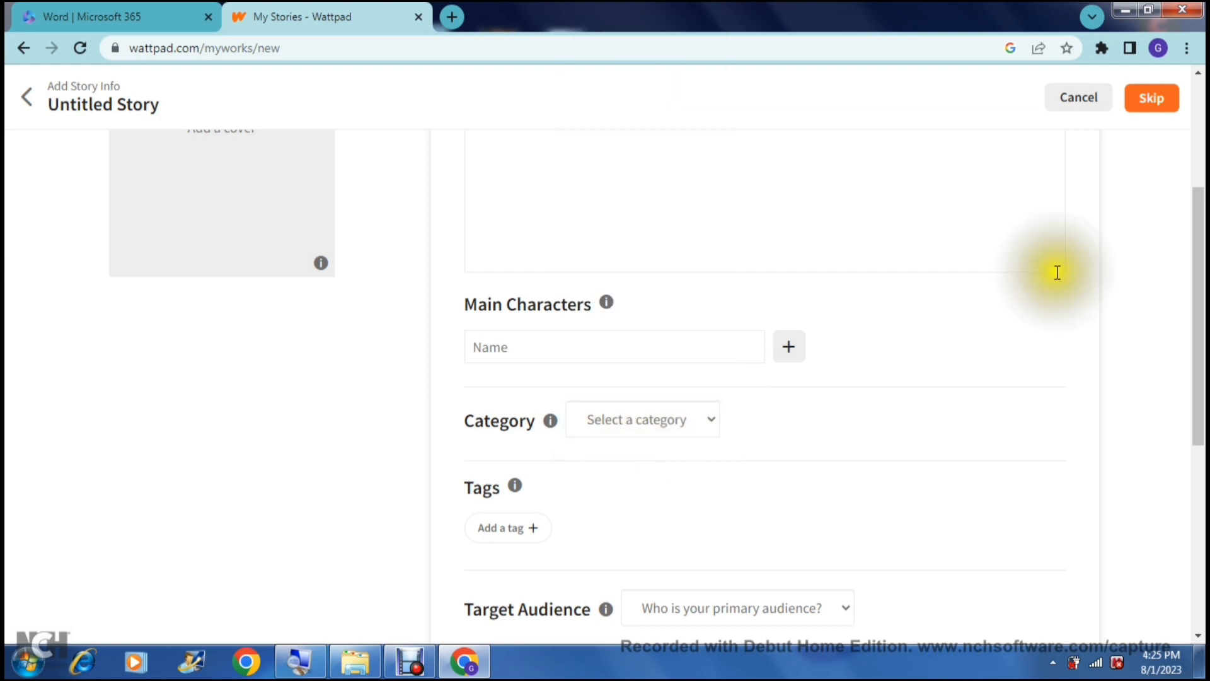
Review the target audience choices without choosing one, and look over the language, copyright and rating settings.
drag(1197, 259, 1202, 402)
click(842, 292)
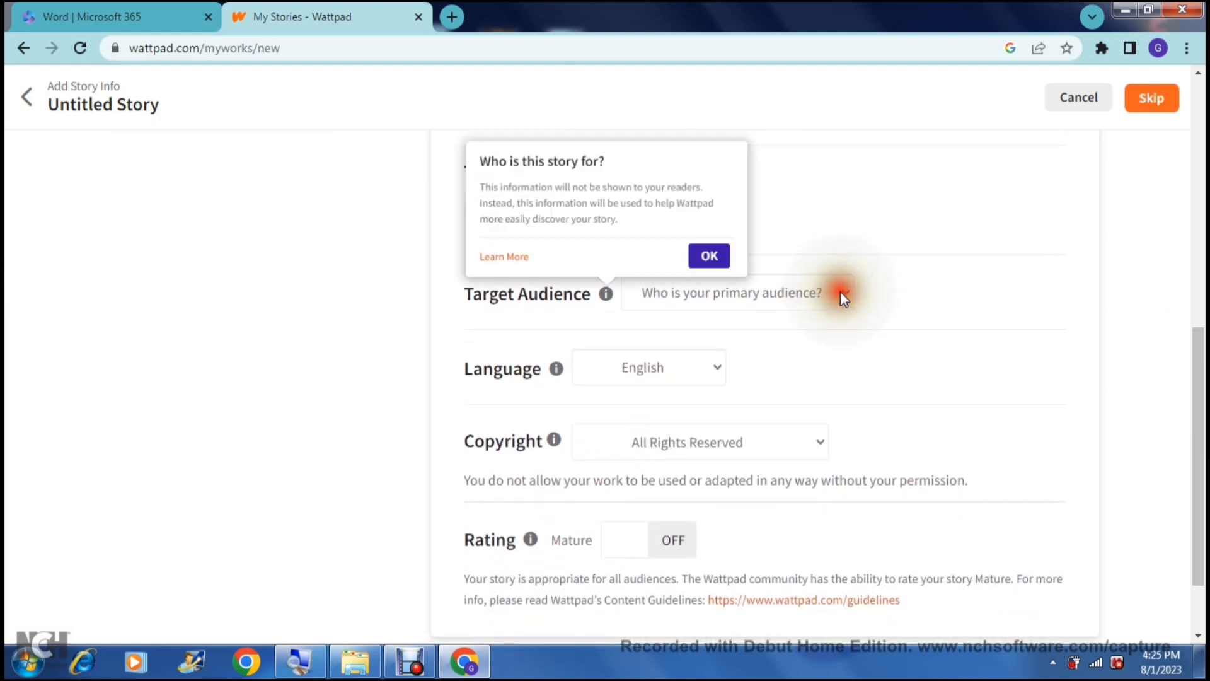
click(708, 255)
click(766, 298)
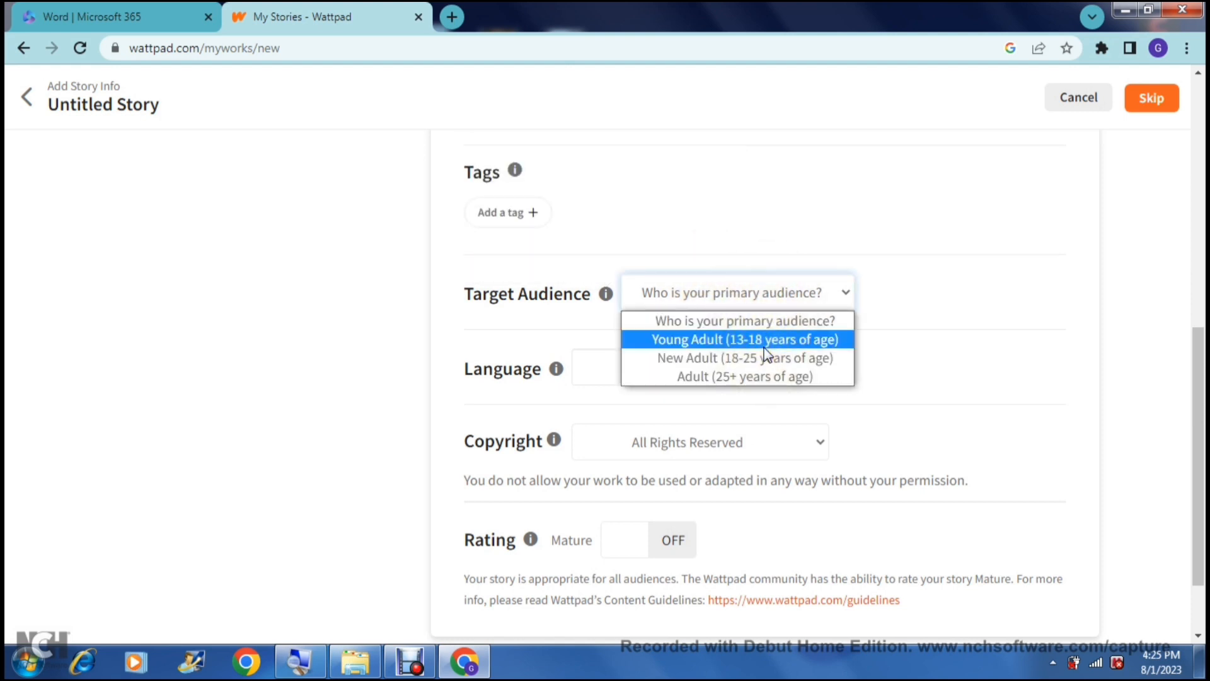
click(754, 251)
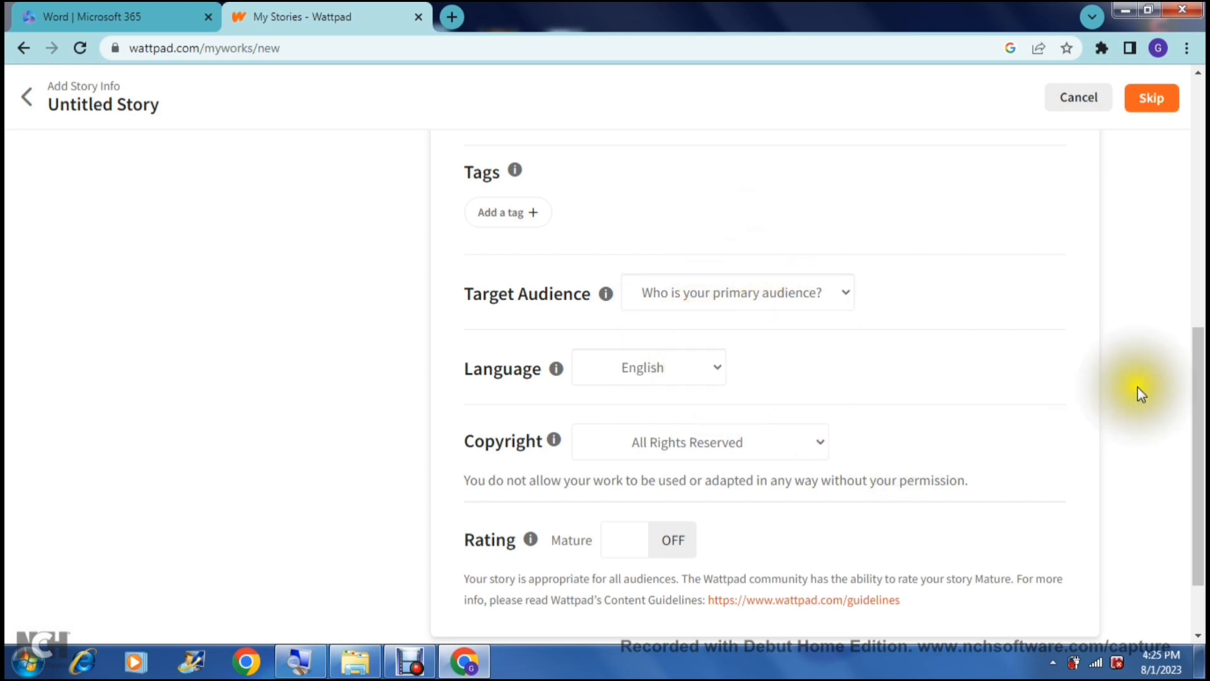
drag(1197, 411, 1200, 483)
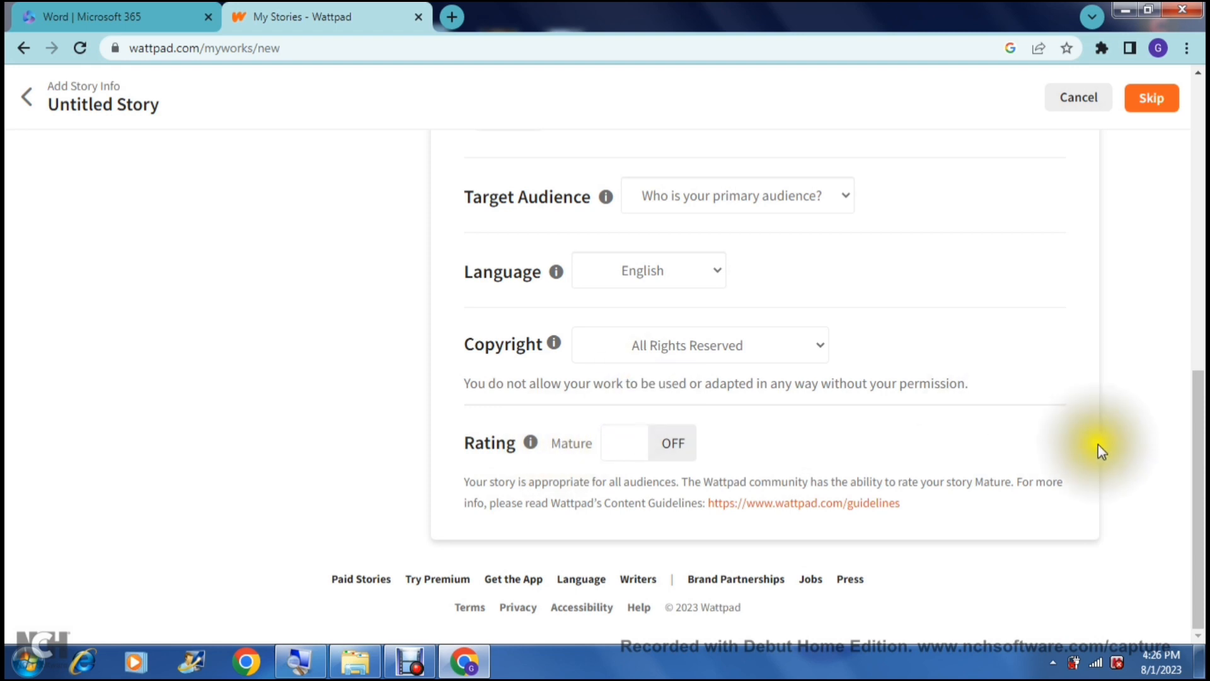
Open the Canva cover creator for the untitled story using the Create Cover option.
drag(1200, 477, 1183, 178)
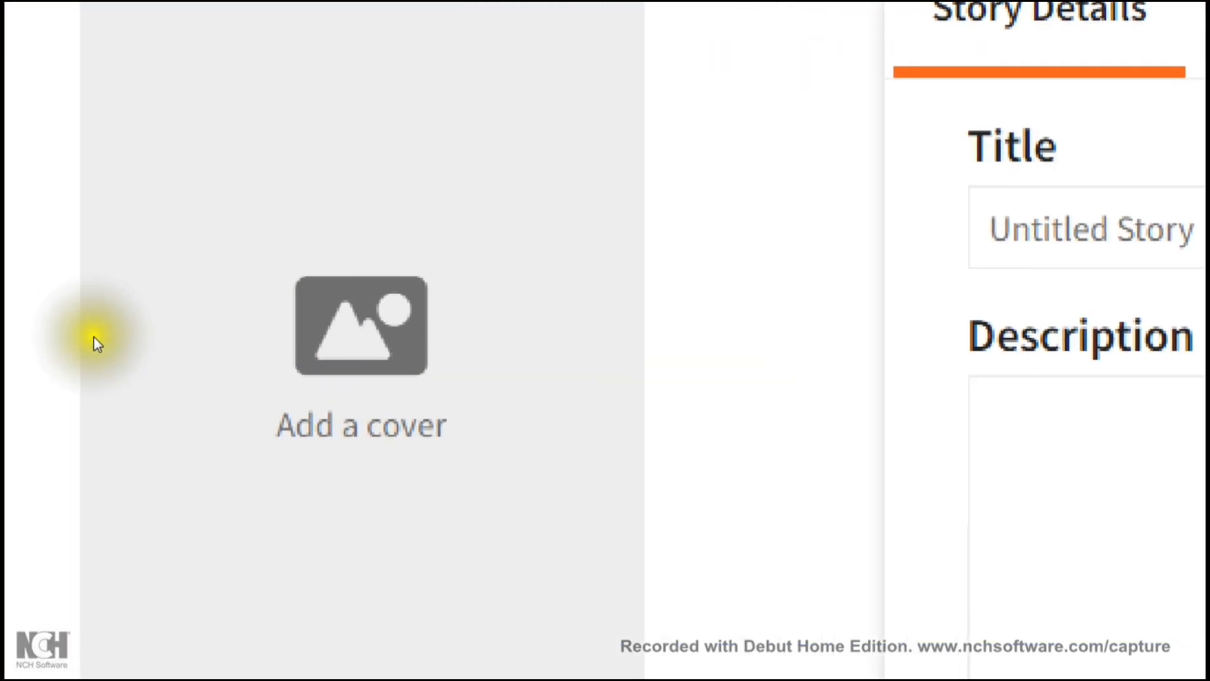
click(198, 334)
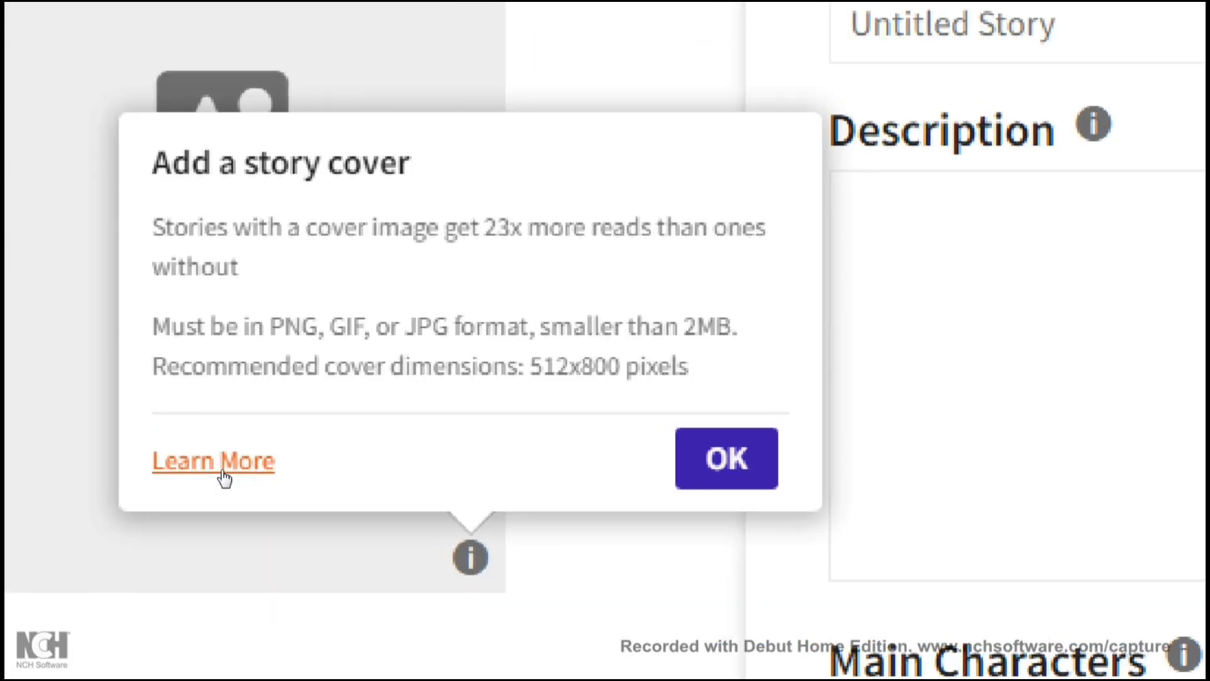
click(410, 477)
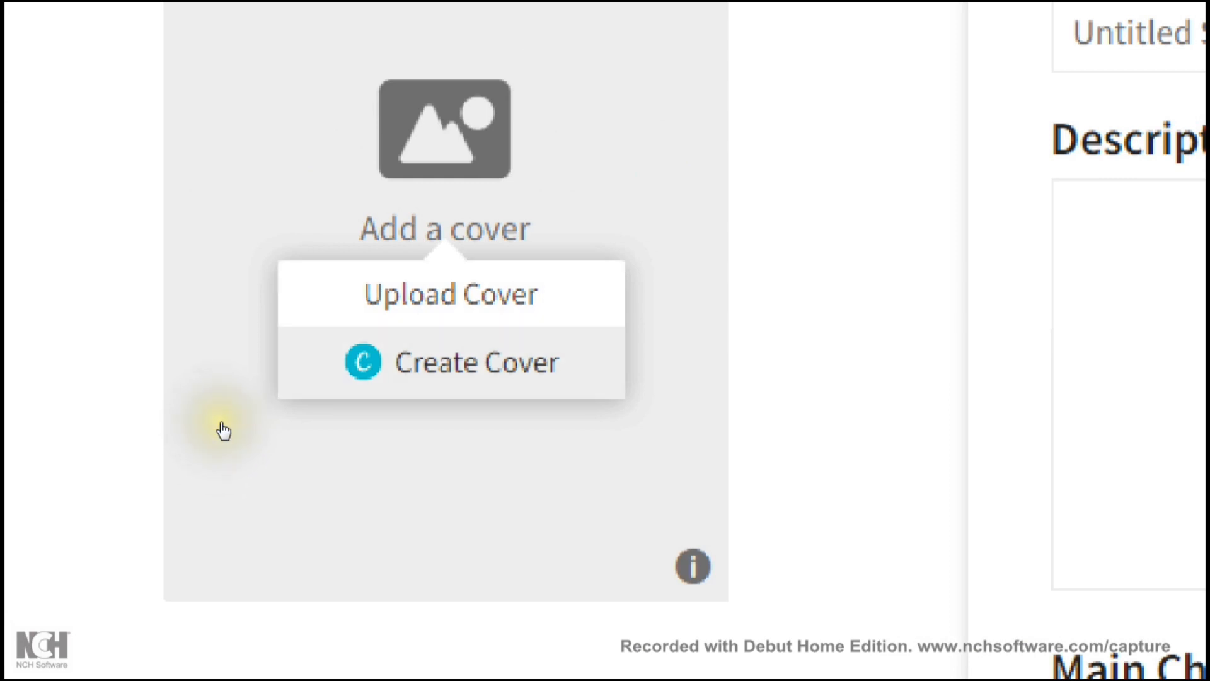
click(222, 424)
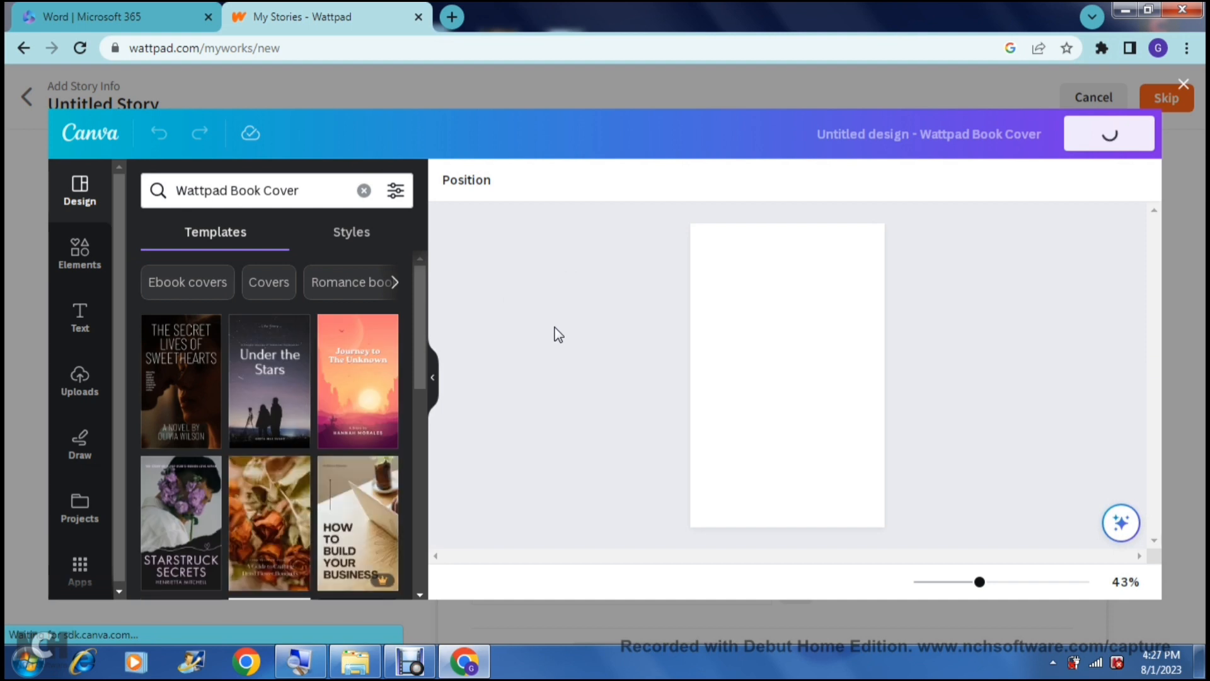
Look through the Wattpad Book Cover templates in the cover creator.
click(274, 215)
click(212, 192)
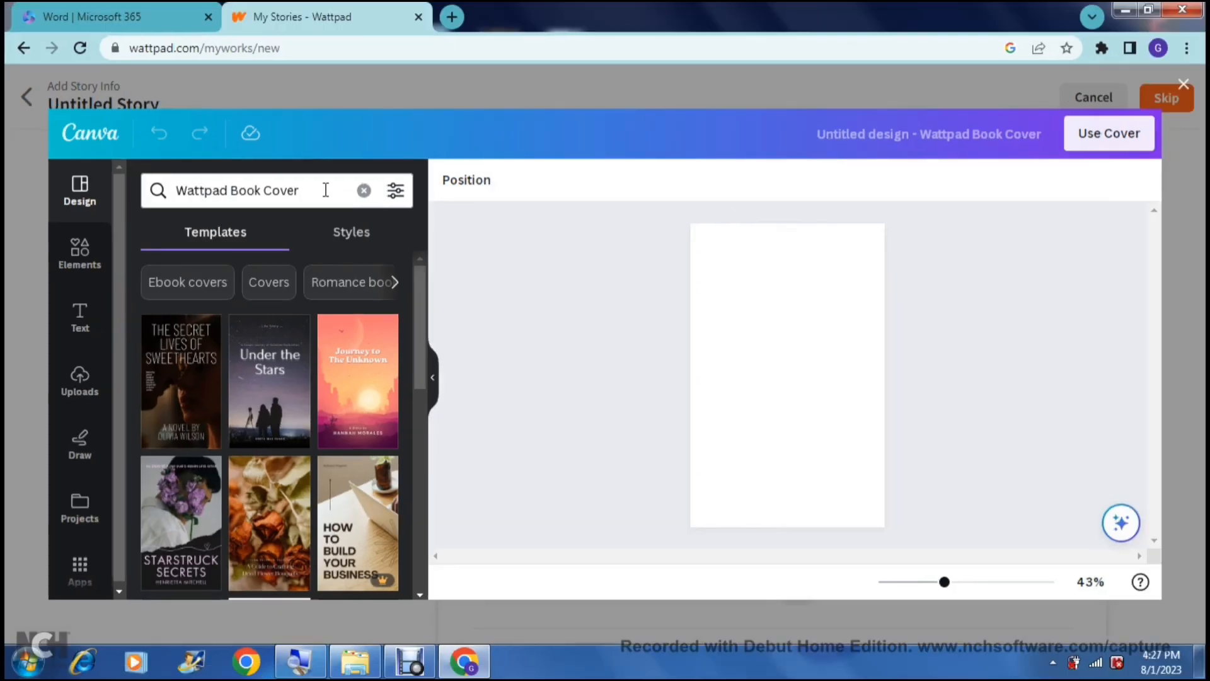
click(418, 302)
drag(419, 299, 418, 373)
click(702, 313)
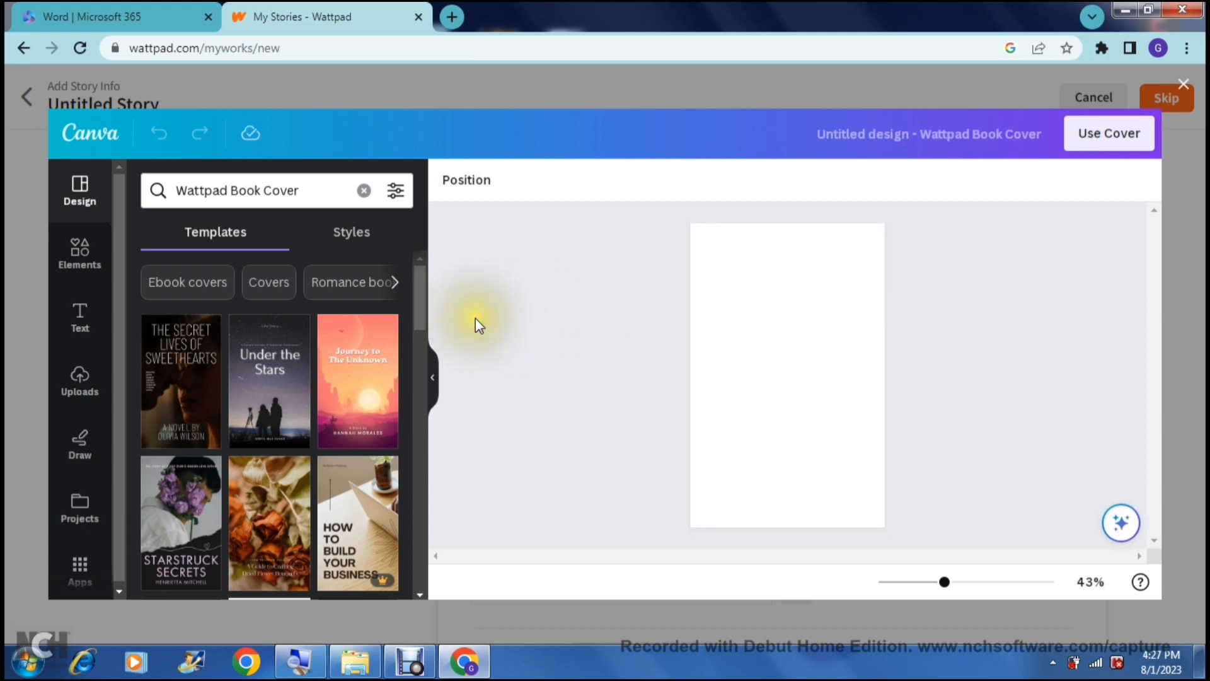
Apply the "Distance Beetwen Us" template to the blank cover and hide the side panel.
click(417, 287)
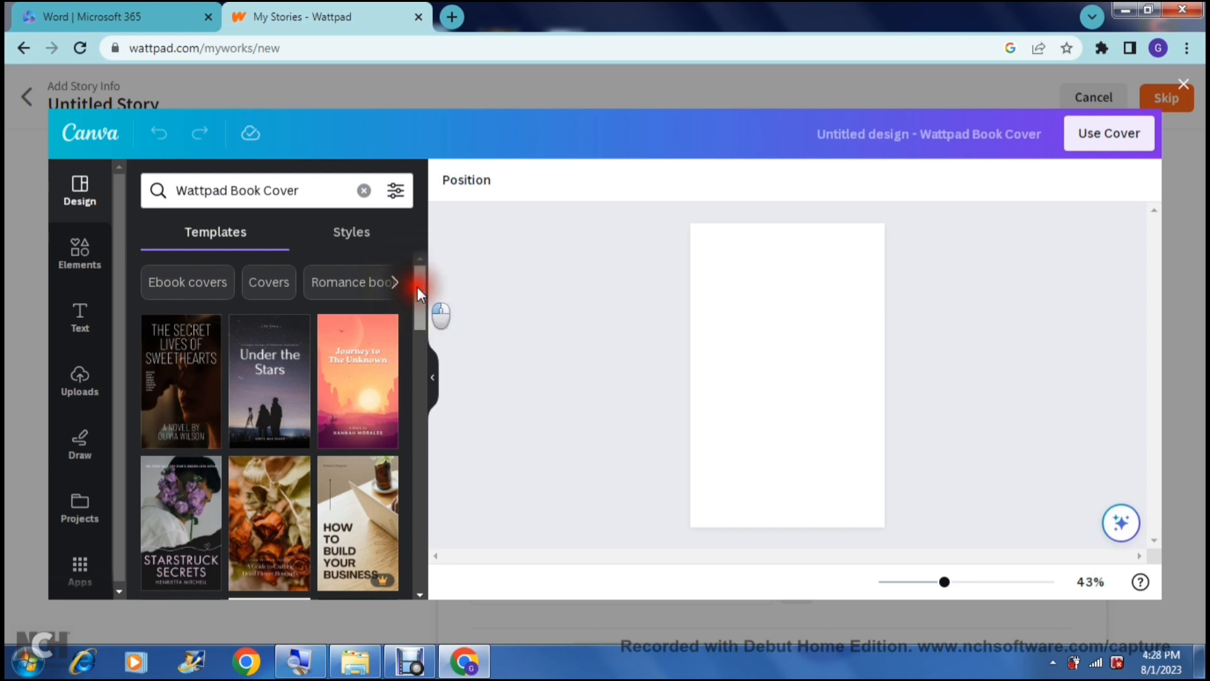
drag(417, 288, 417, 440)
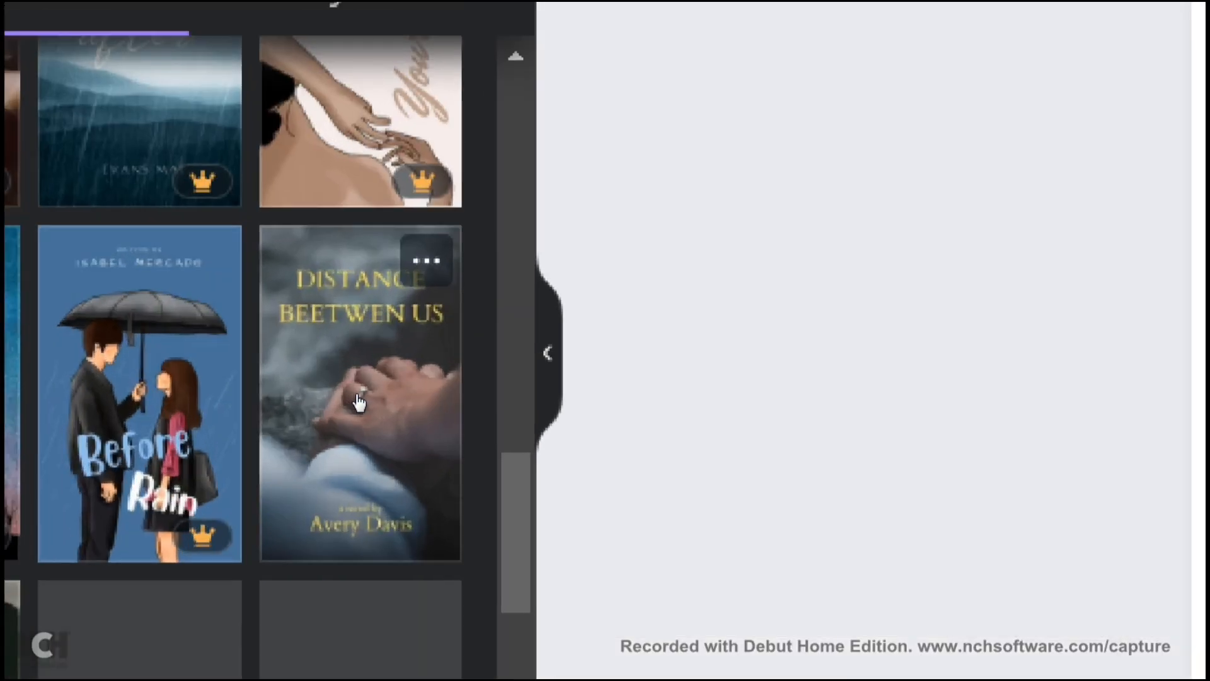
click(357, 400)
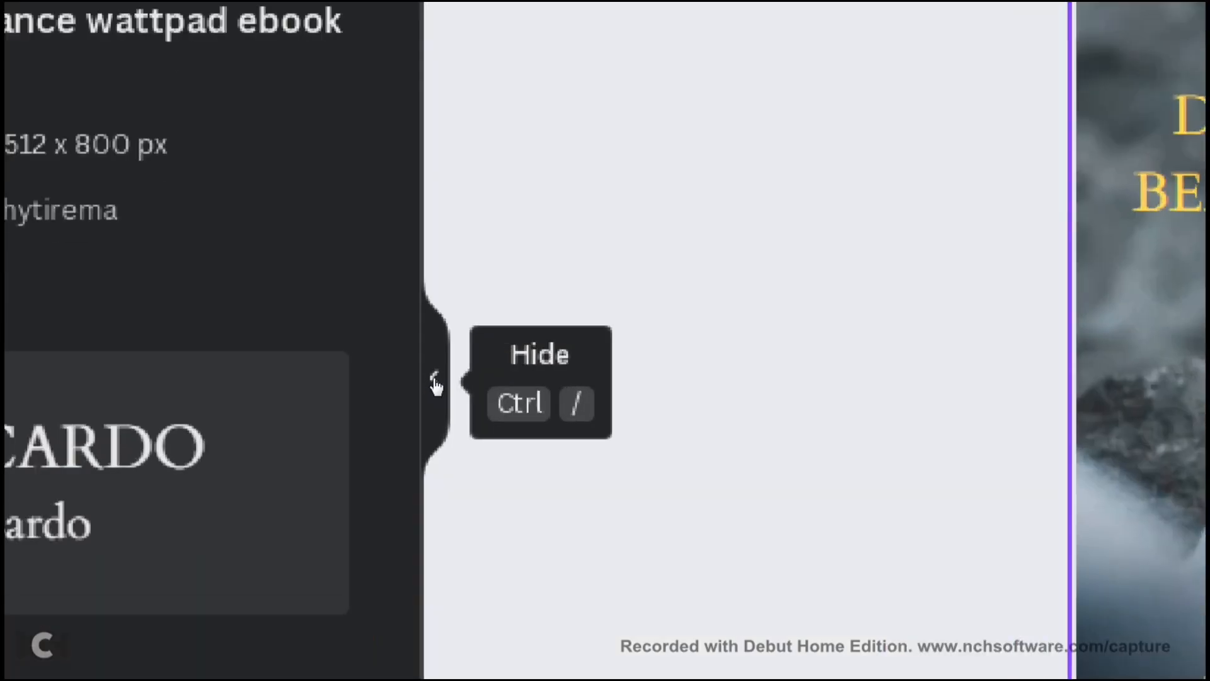
click(435, 381)
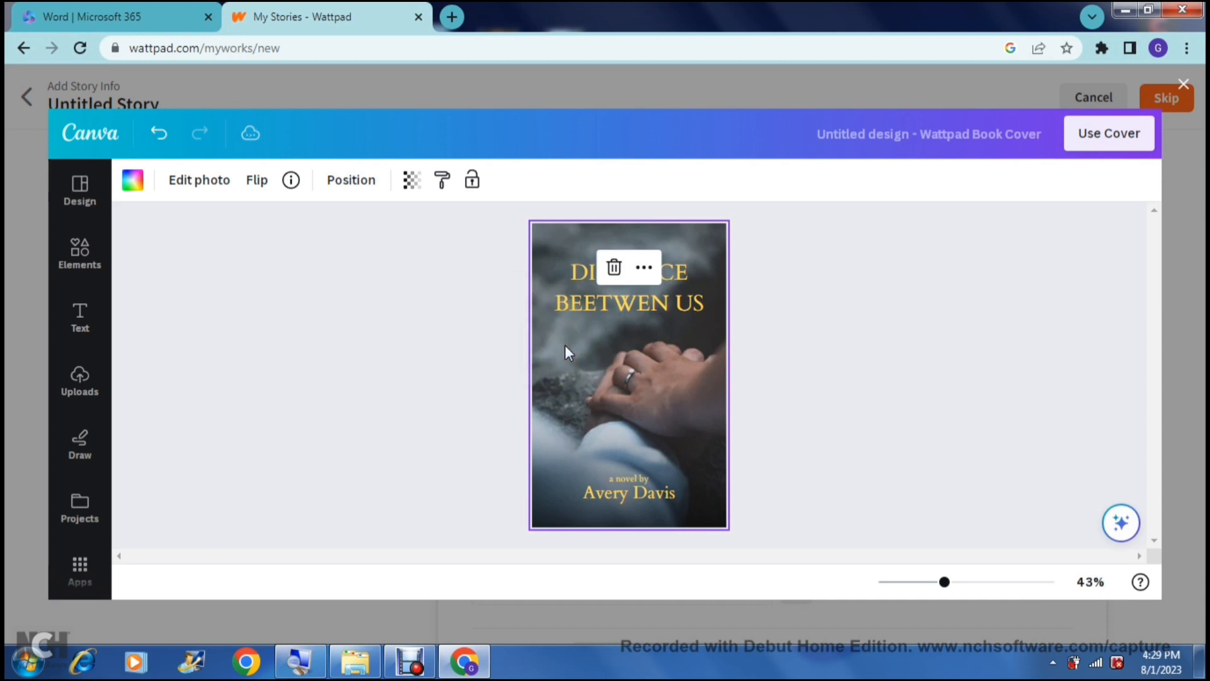
Replace the cover's title text with "THE BOOK NAME".
click(565, 304)
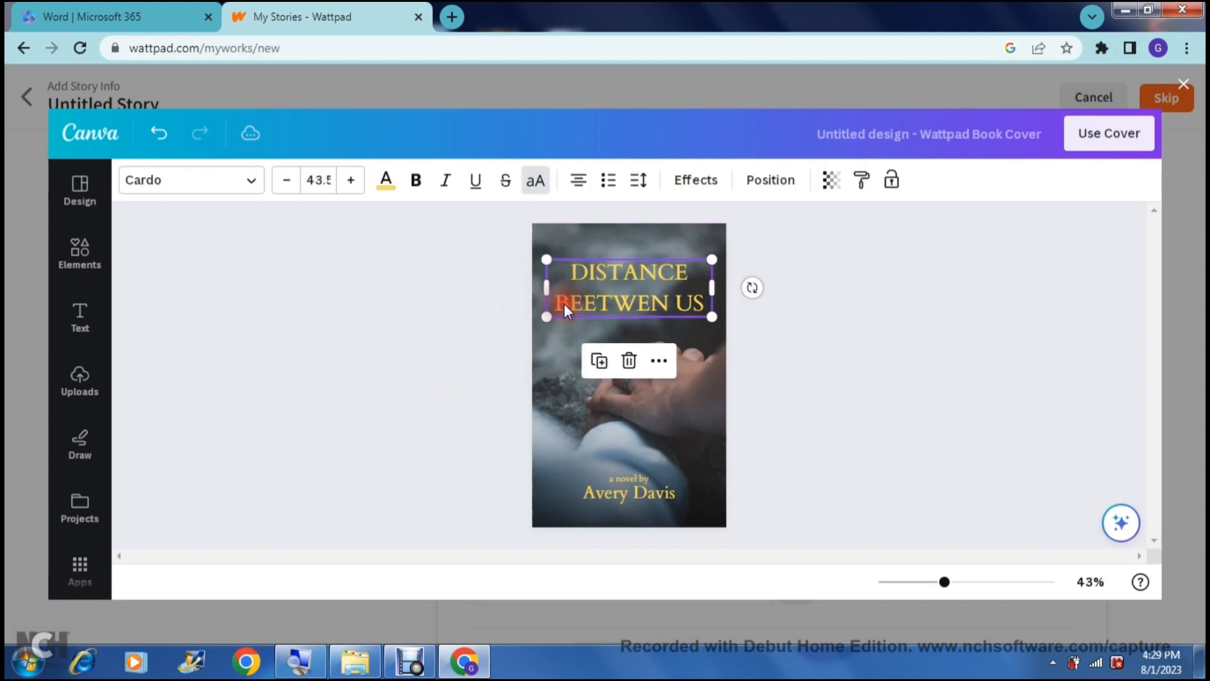
double_click(626, 281)
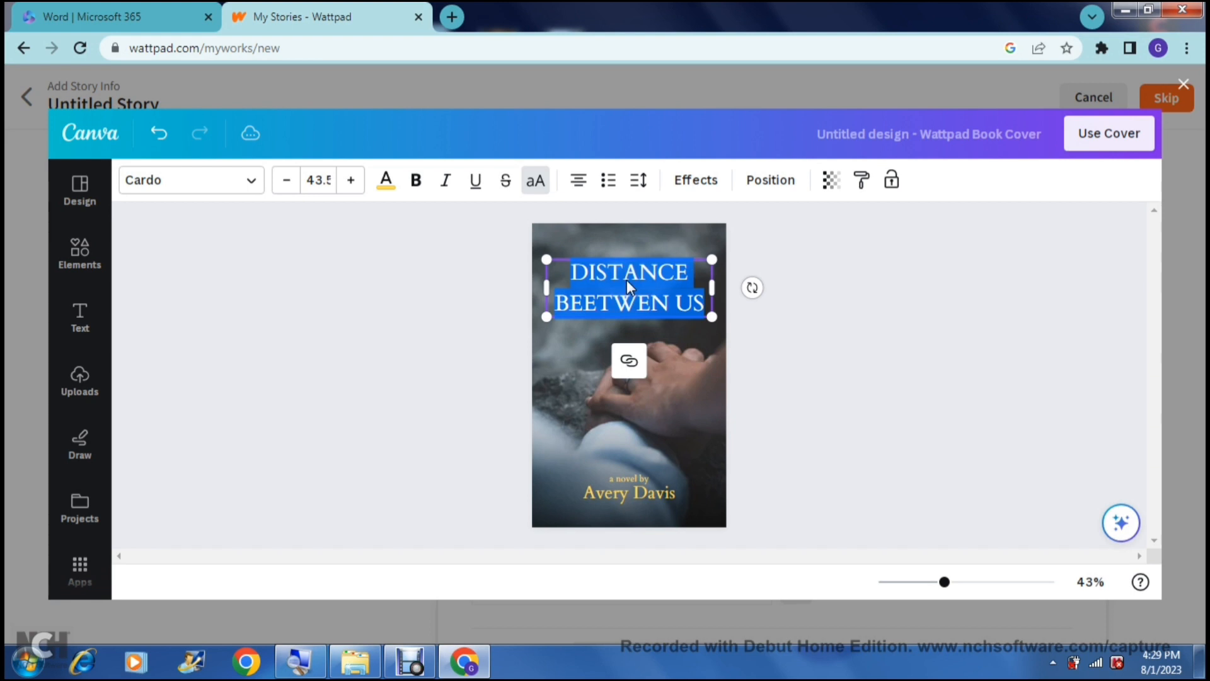
text(THE)
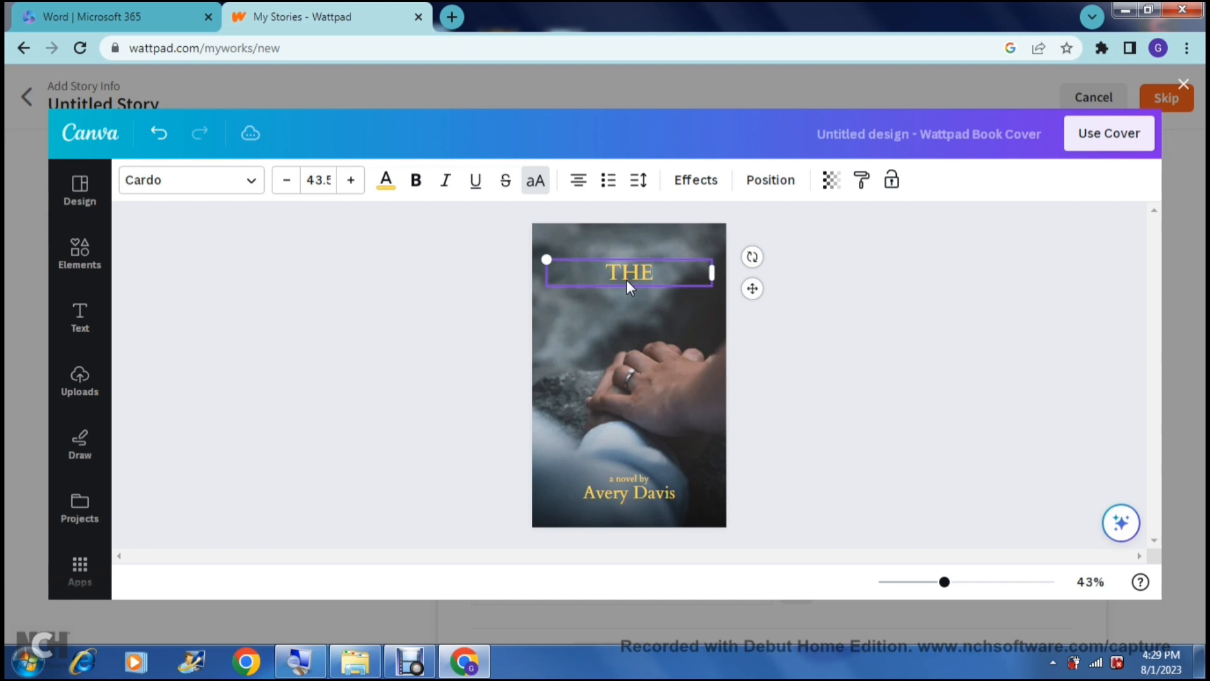
text( BOOK NAME)
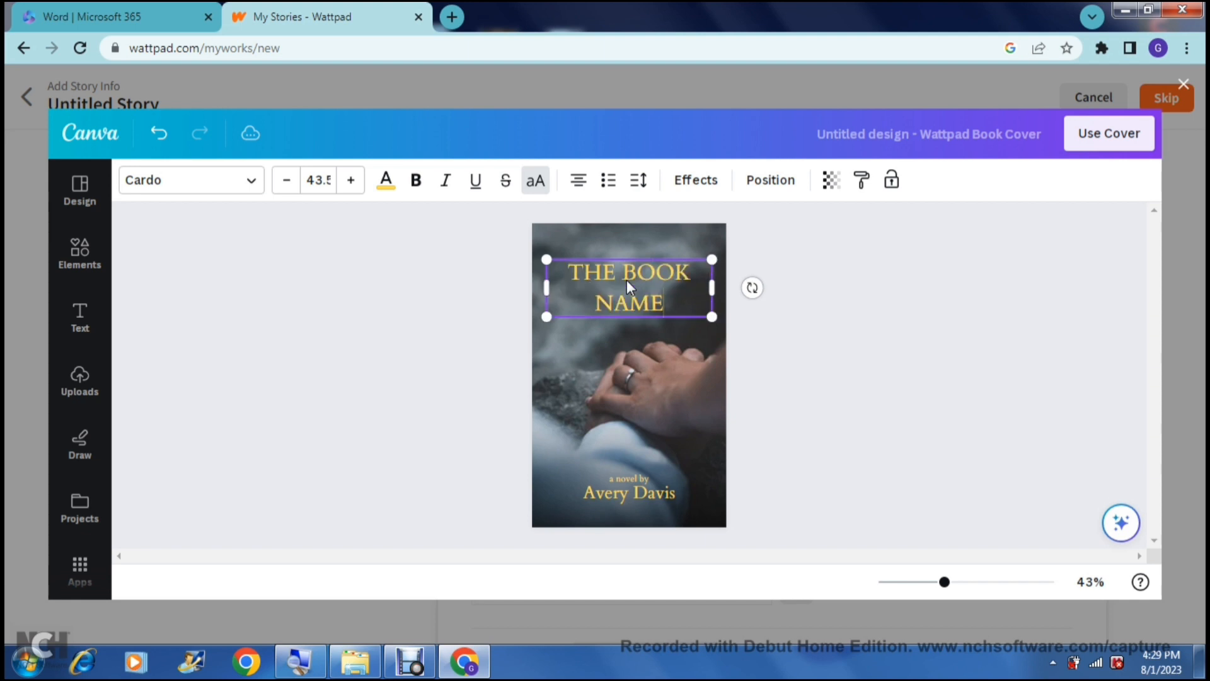
click(766, 319)
Widen the title's text box on both sides so "THE BOOK NAME" fits on one line.
click(689, 281)
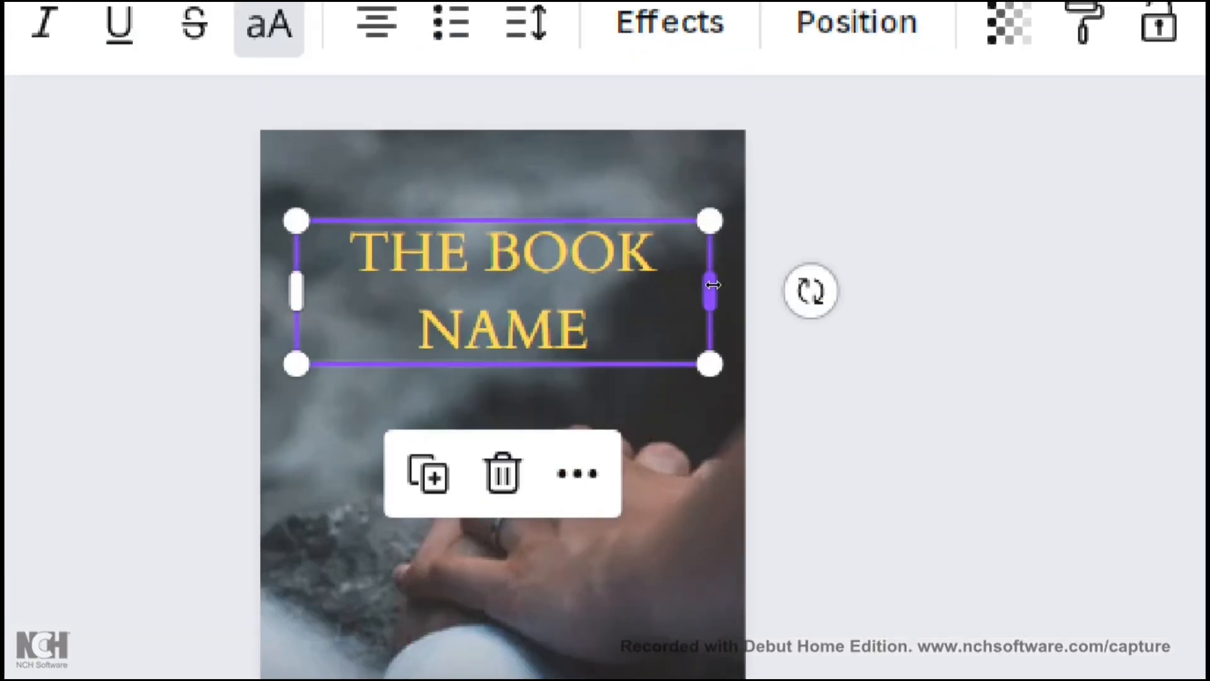
drag(712, 285, 735, 286)
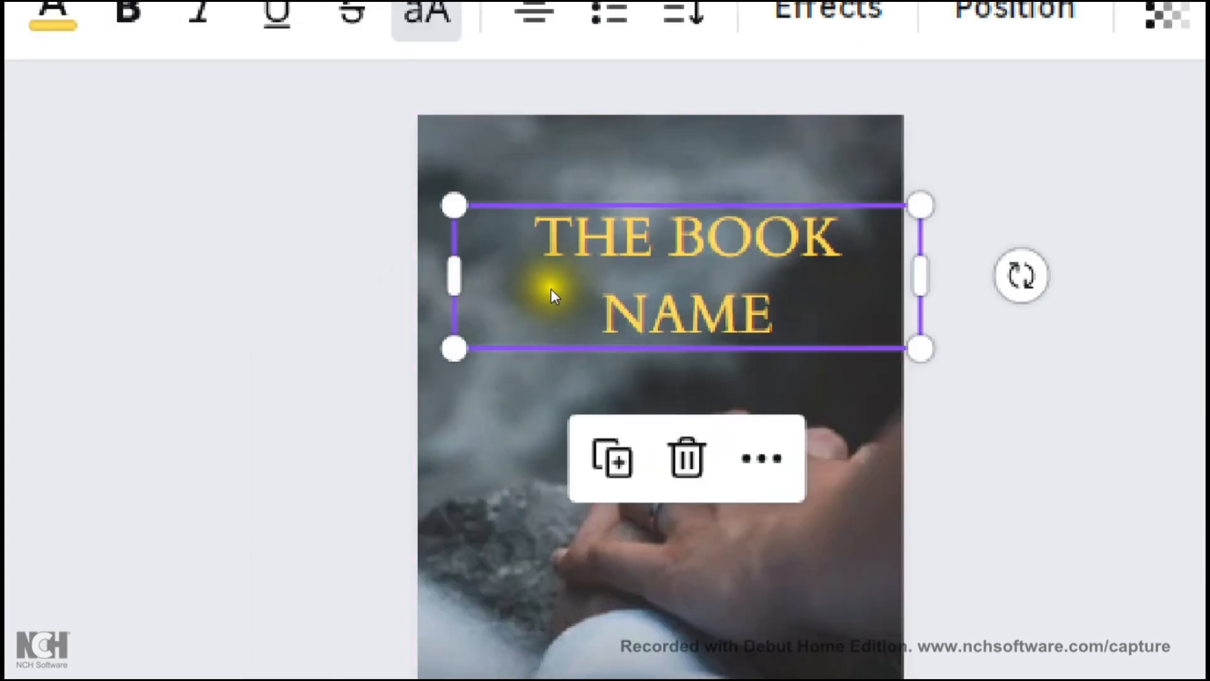
drag(547, 289, 533, 282)
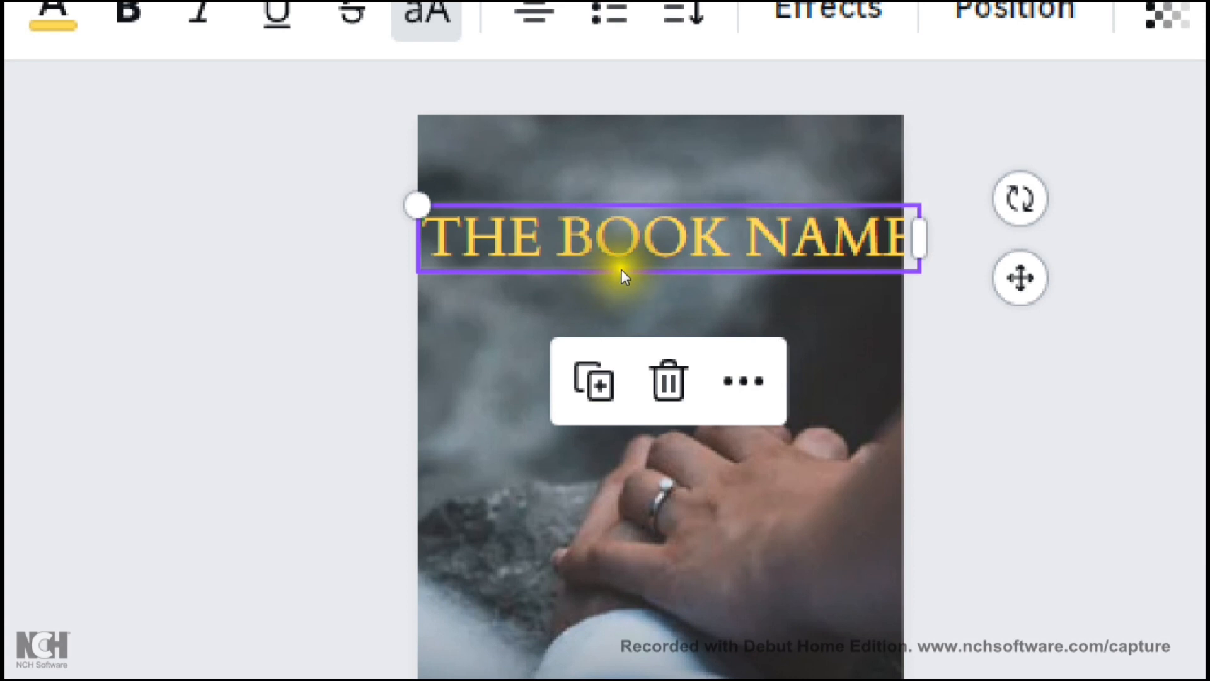
click(680, 287)
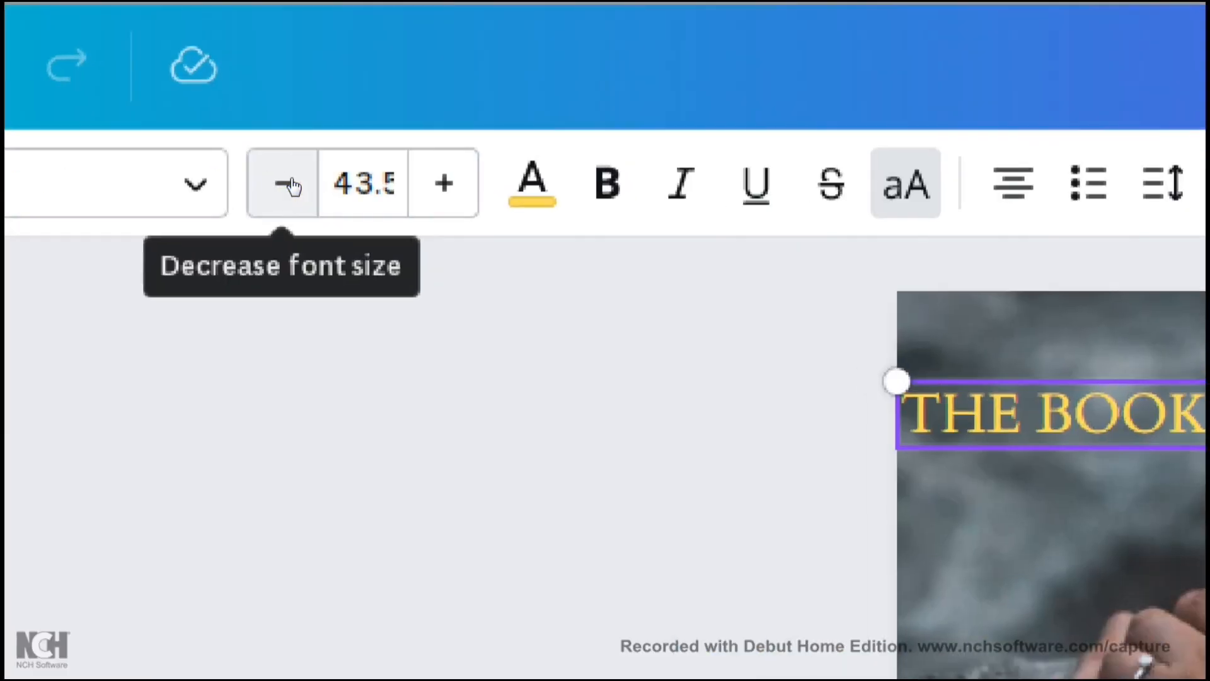
Reduce the title's font size to 37.5.
click(292, 183)
click(292, 183)
click(291, 183)
click(292, 184)
click(292, 183)
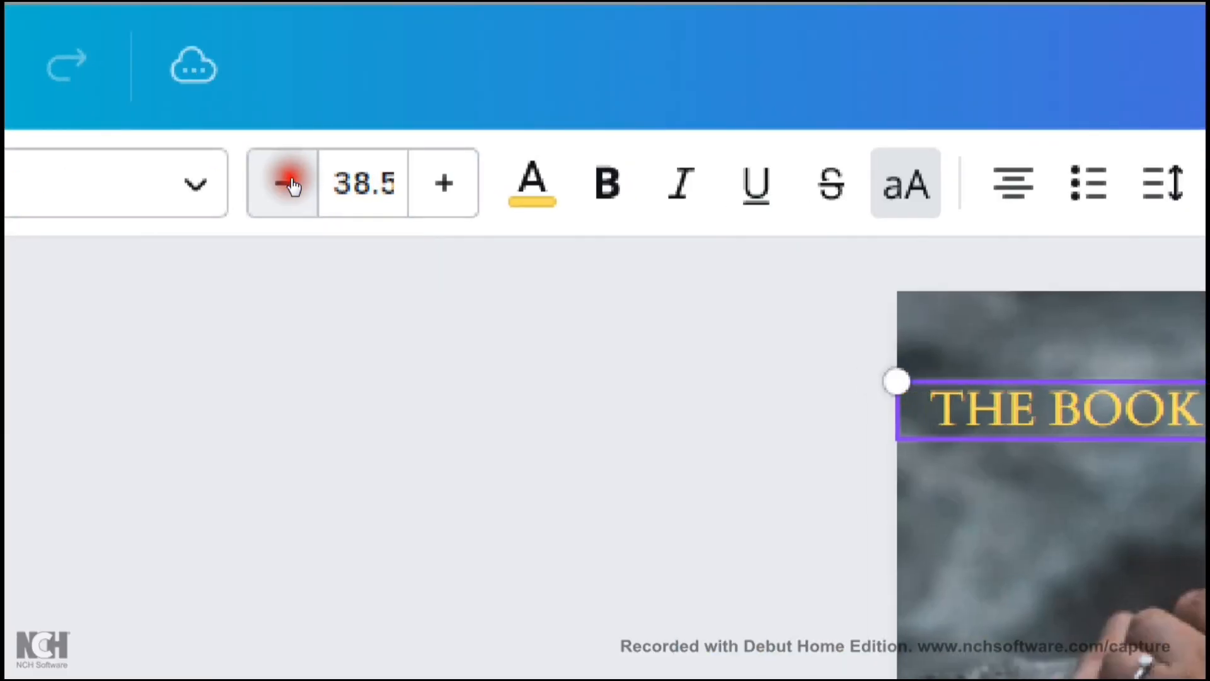
click(291, 185)
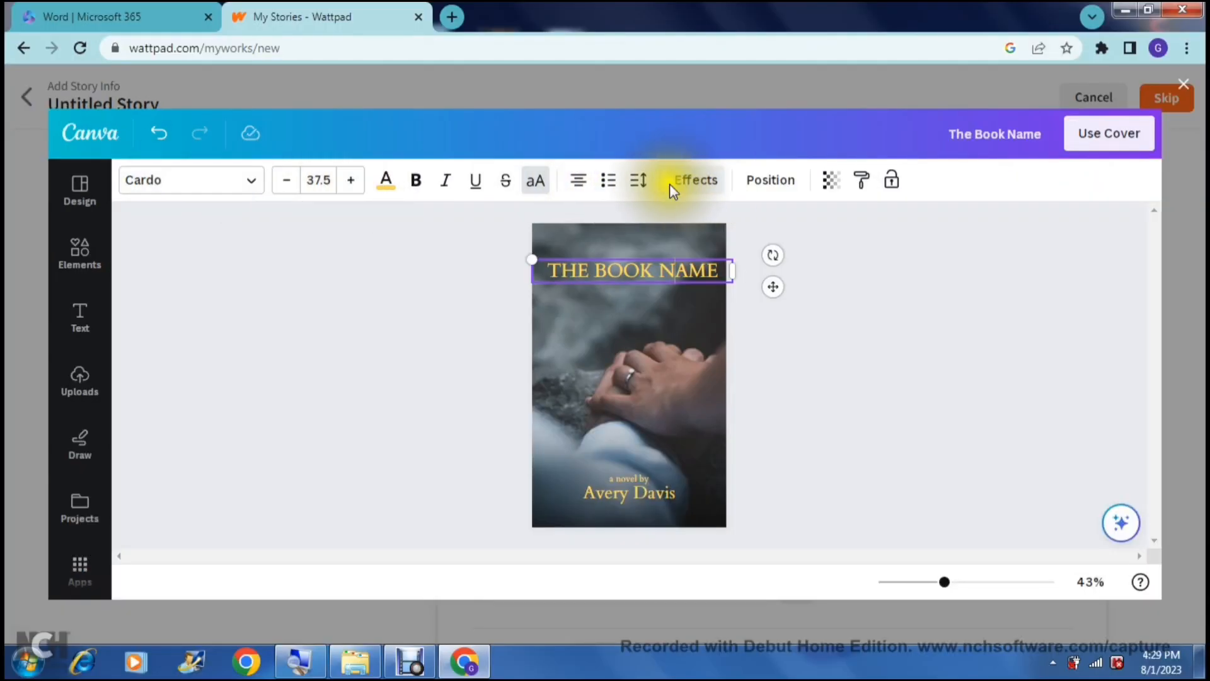
Change the font of the title "THE BOOK NAME" to Atteron.
click(253, 183)
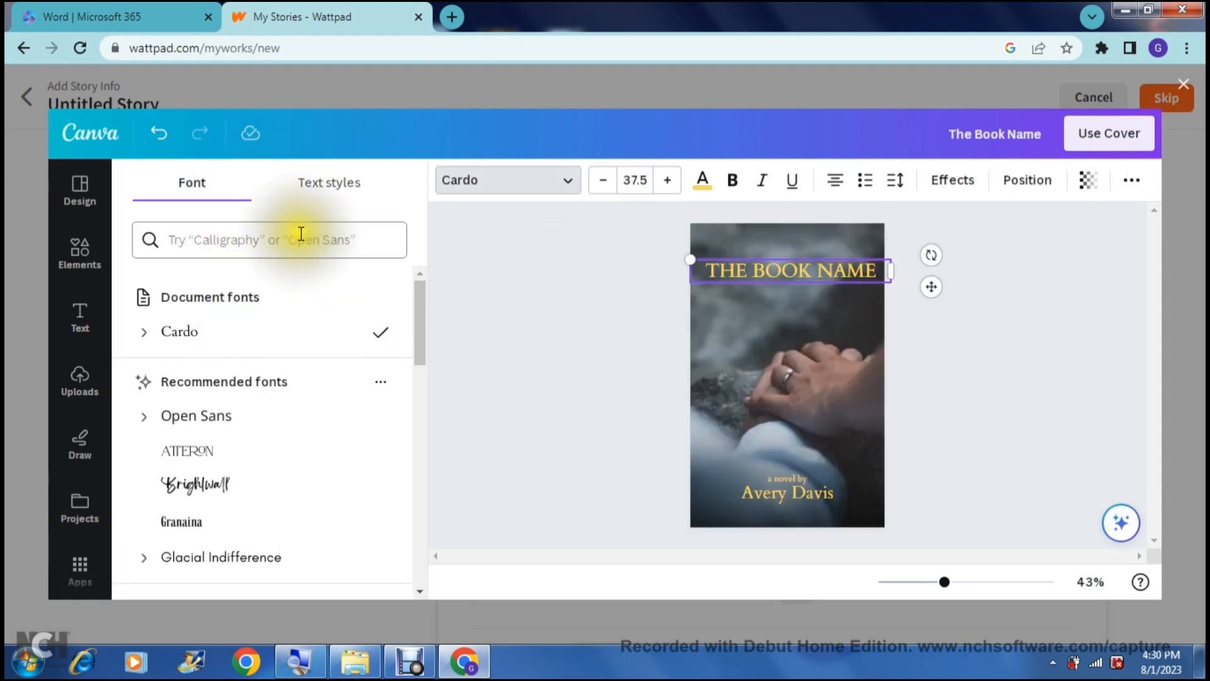
drag(417, 314, 420, 344)
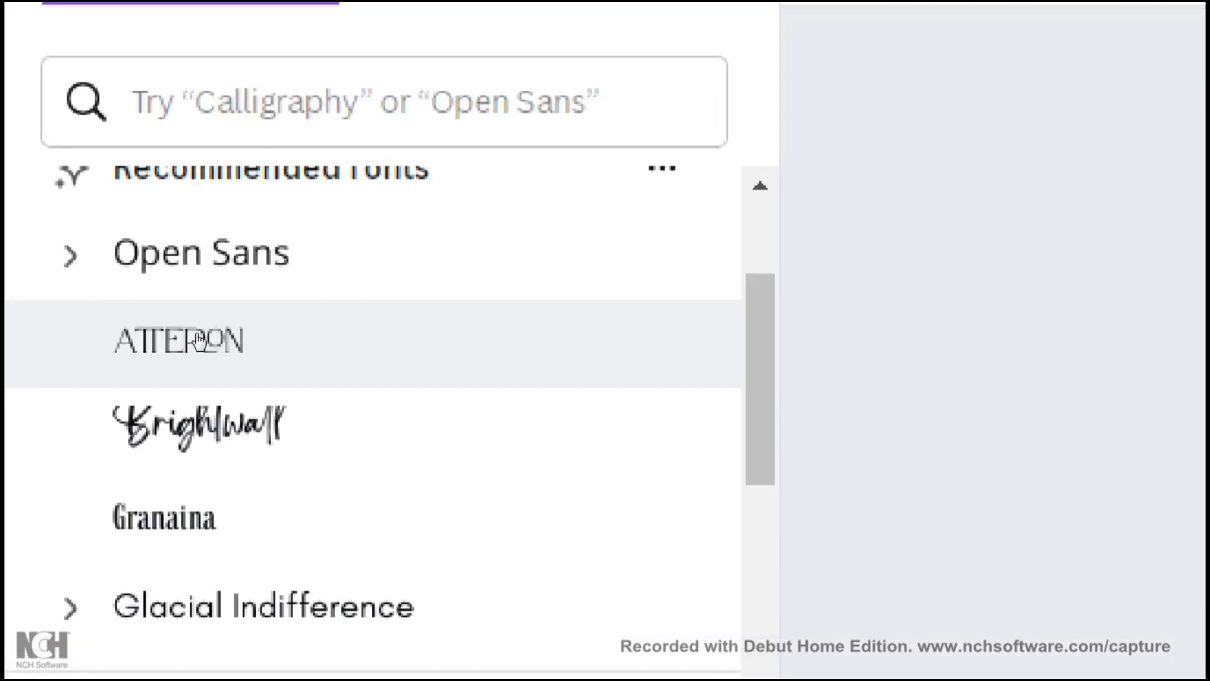
click(194, 335)
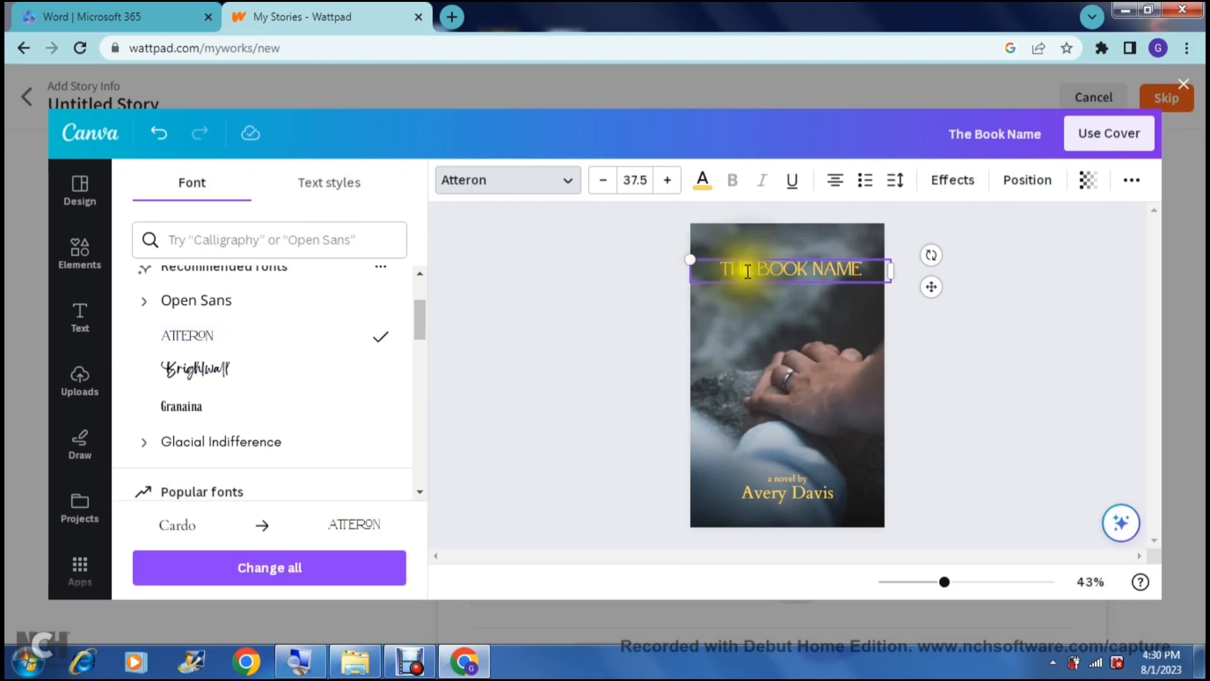
click(619, 296)
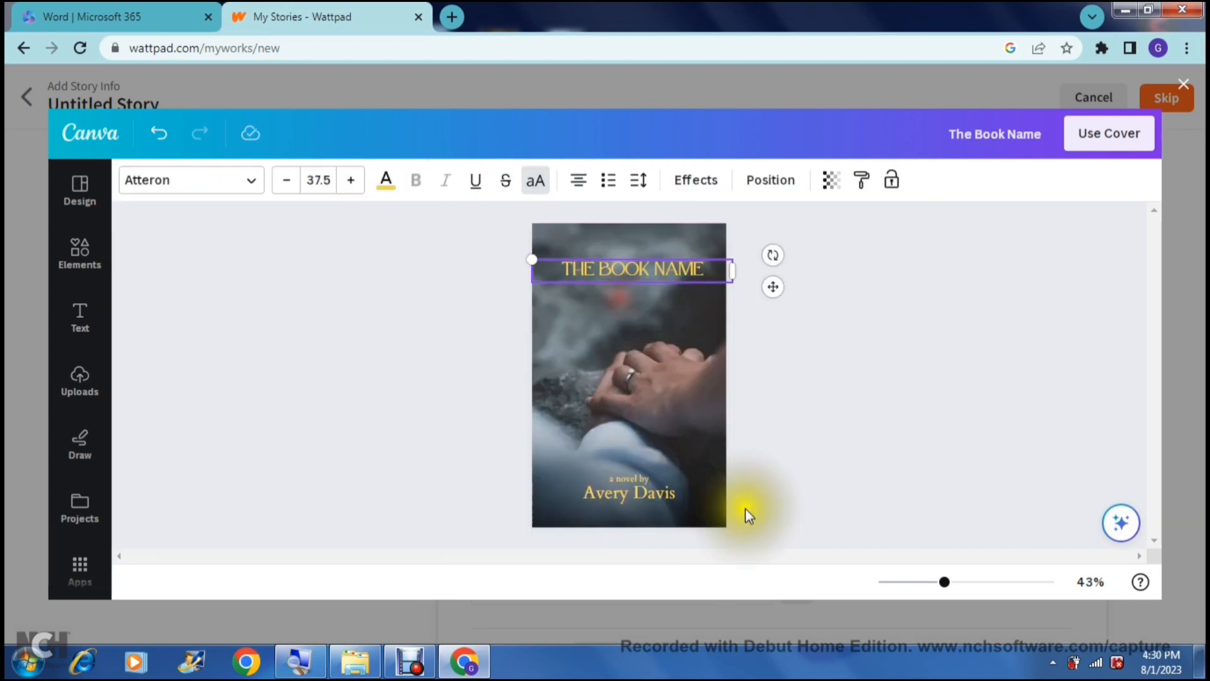
Replace the small "a novel by" line above the author name with "A Short Story by".
click(625, 477)
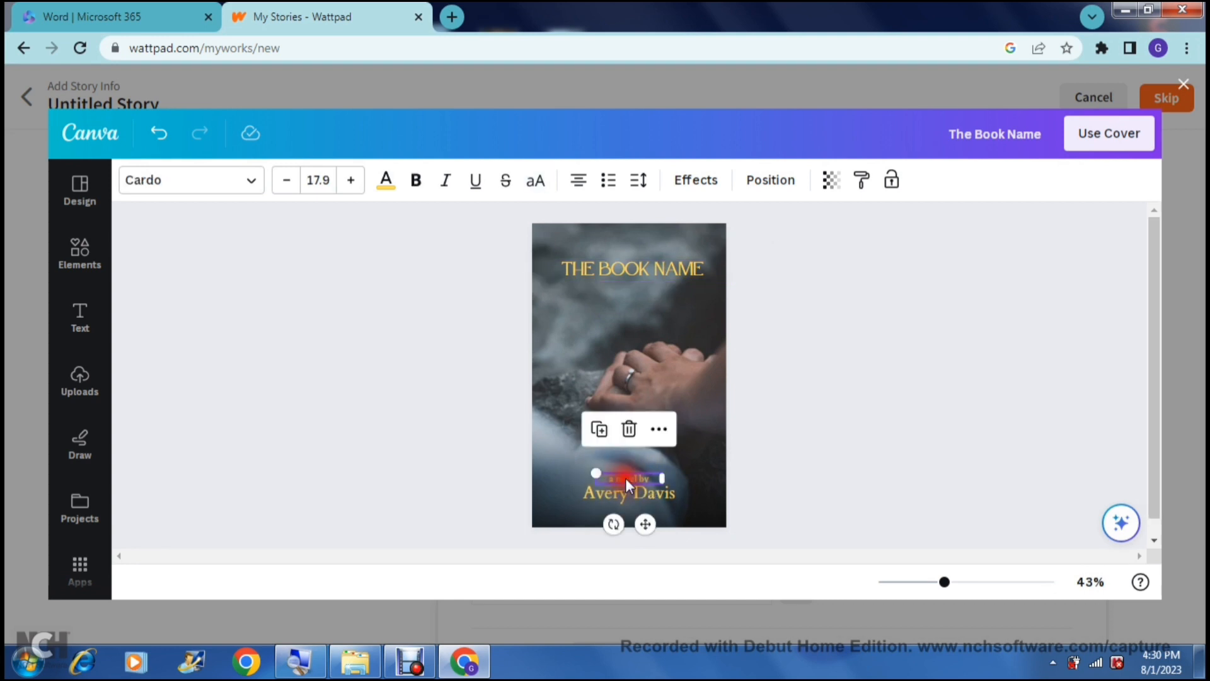
click(625, 478)
key(BackSpace)
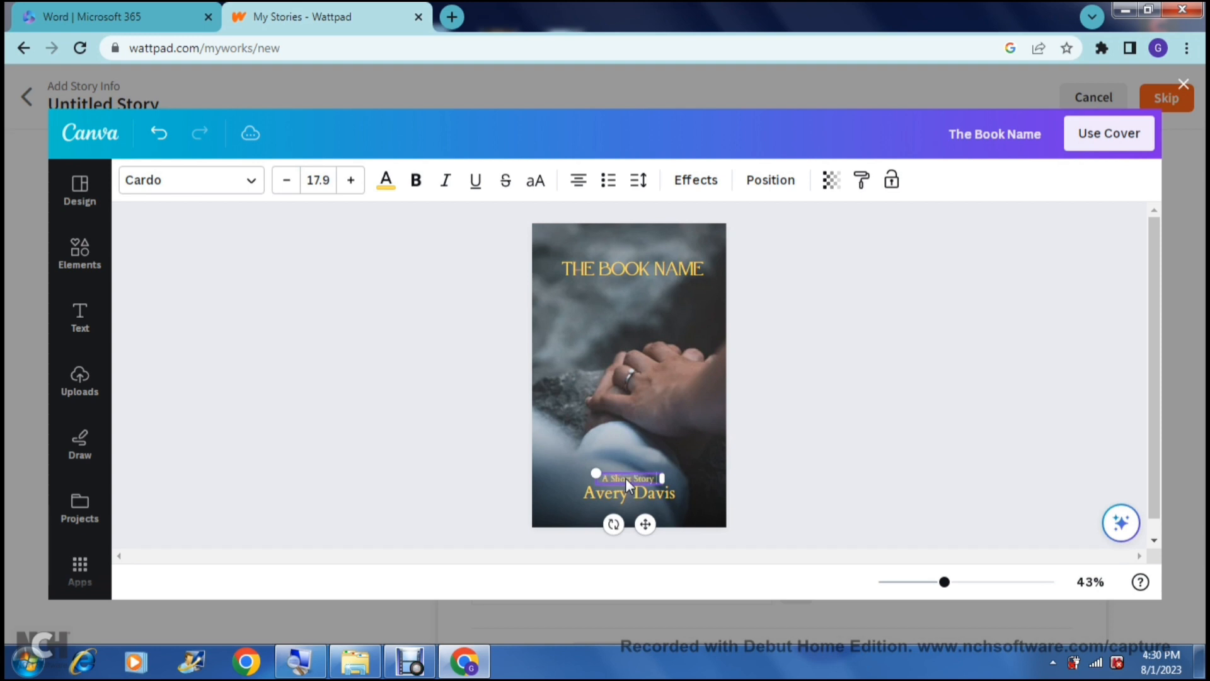
Replace the author name at the bottom of the cover with "Your Name".
click(625, 493)
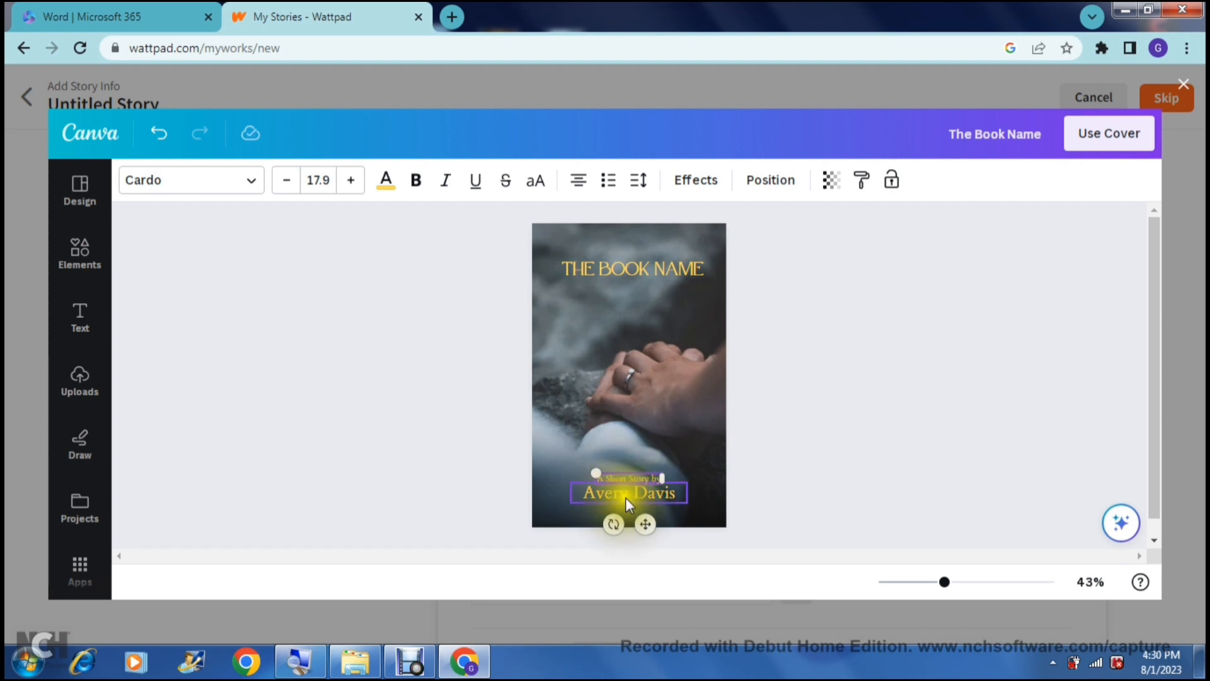
click(625, 495)
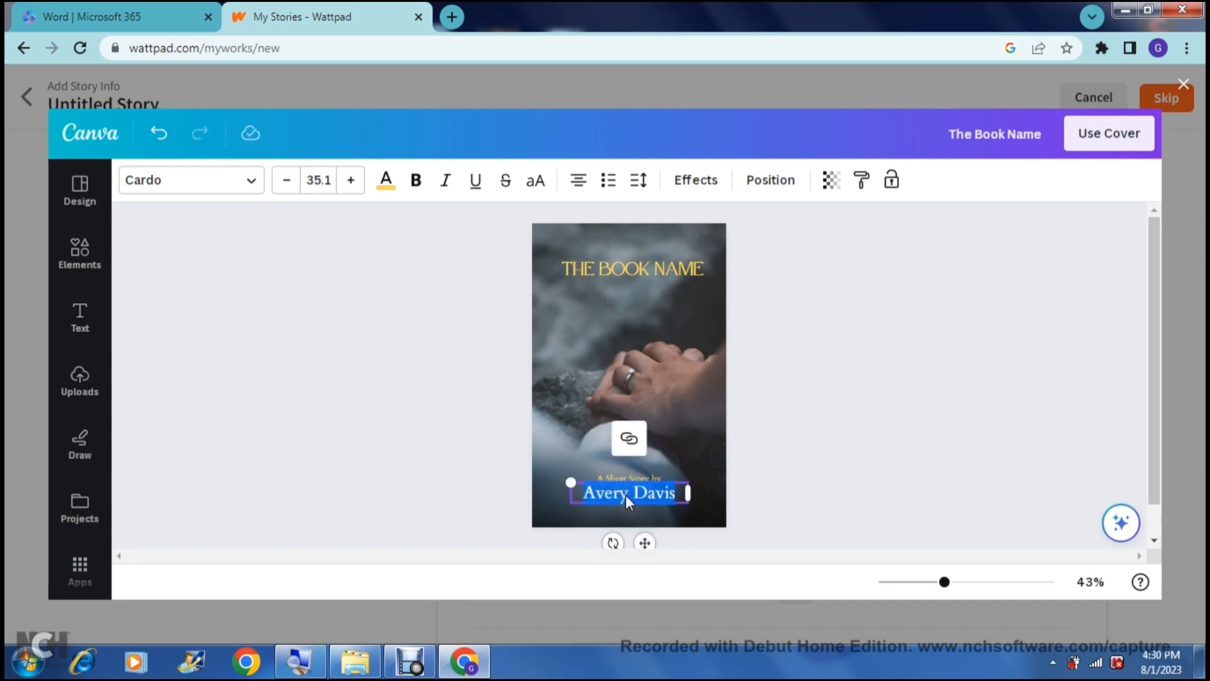
text(Your Name)
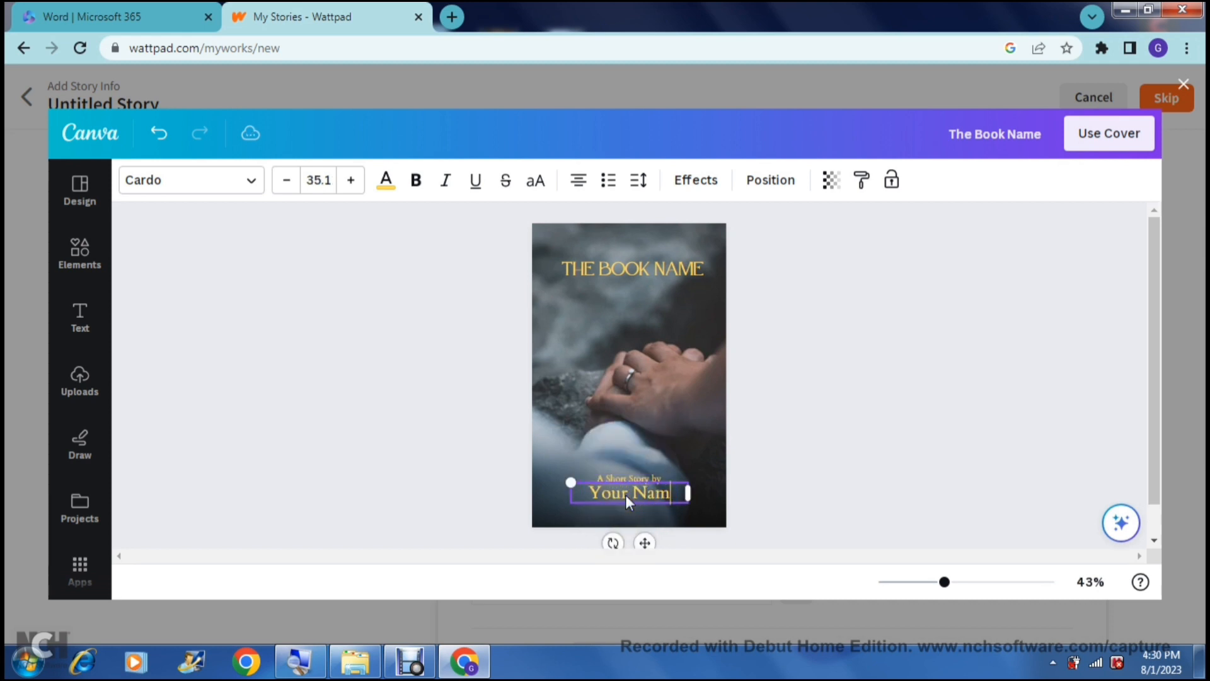
click(467, 433)
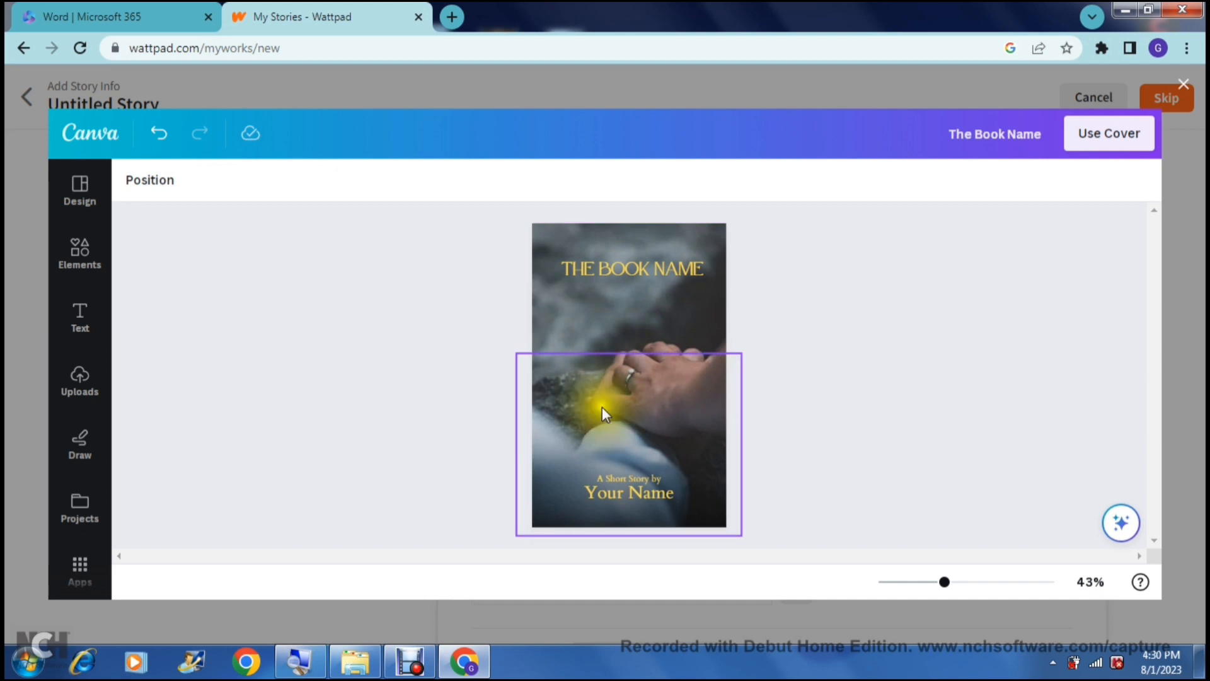
Set the author line's text color to red #FF0000 and apply the change to all yellow text on the cover.
click(611, 494)
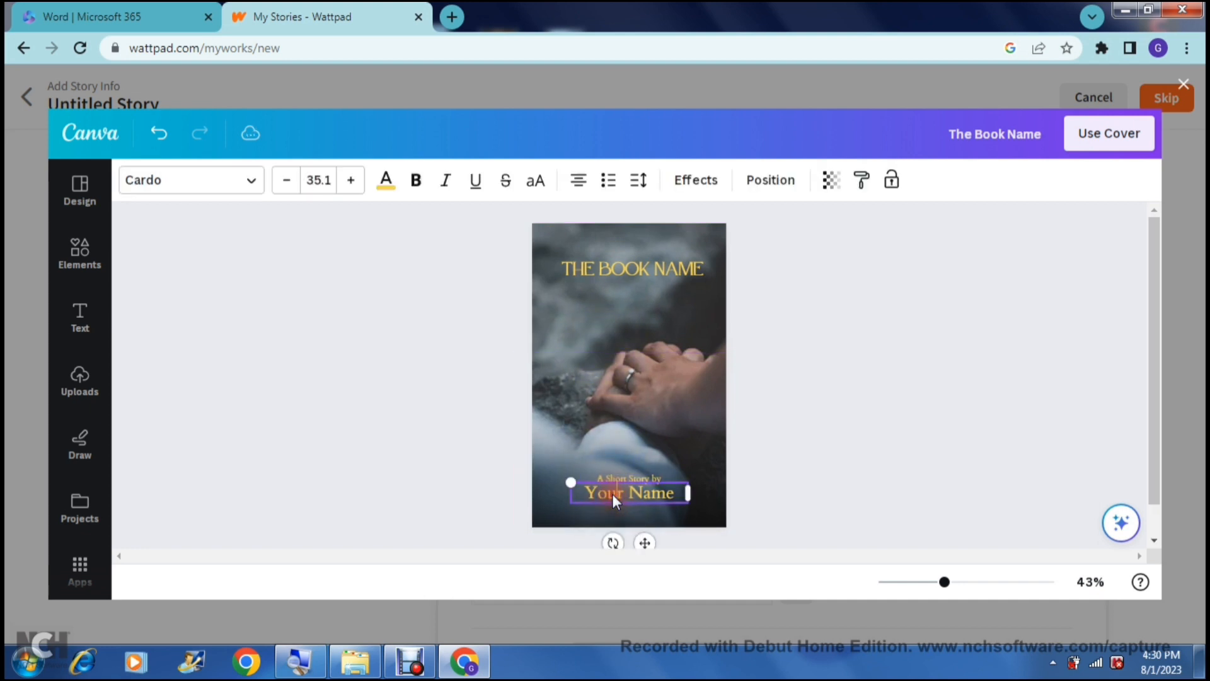
click(741, 480)
click(641, 498)
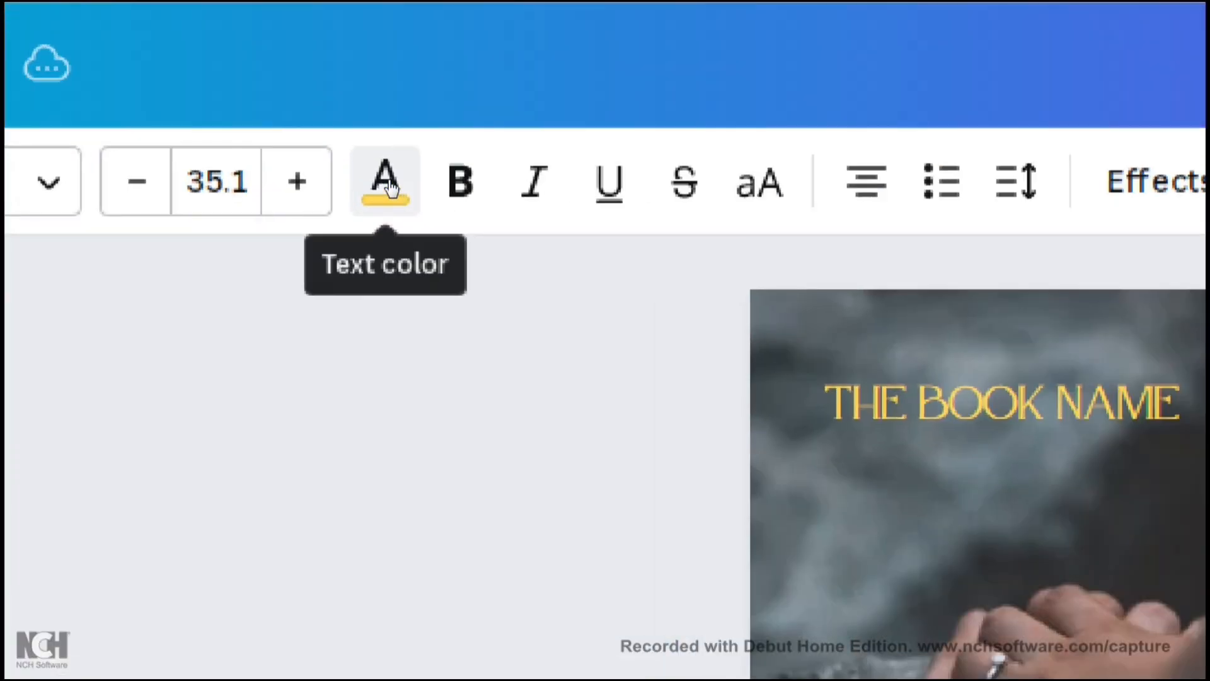
click(387, 182)
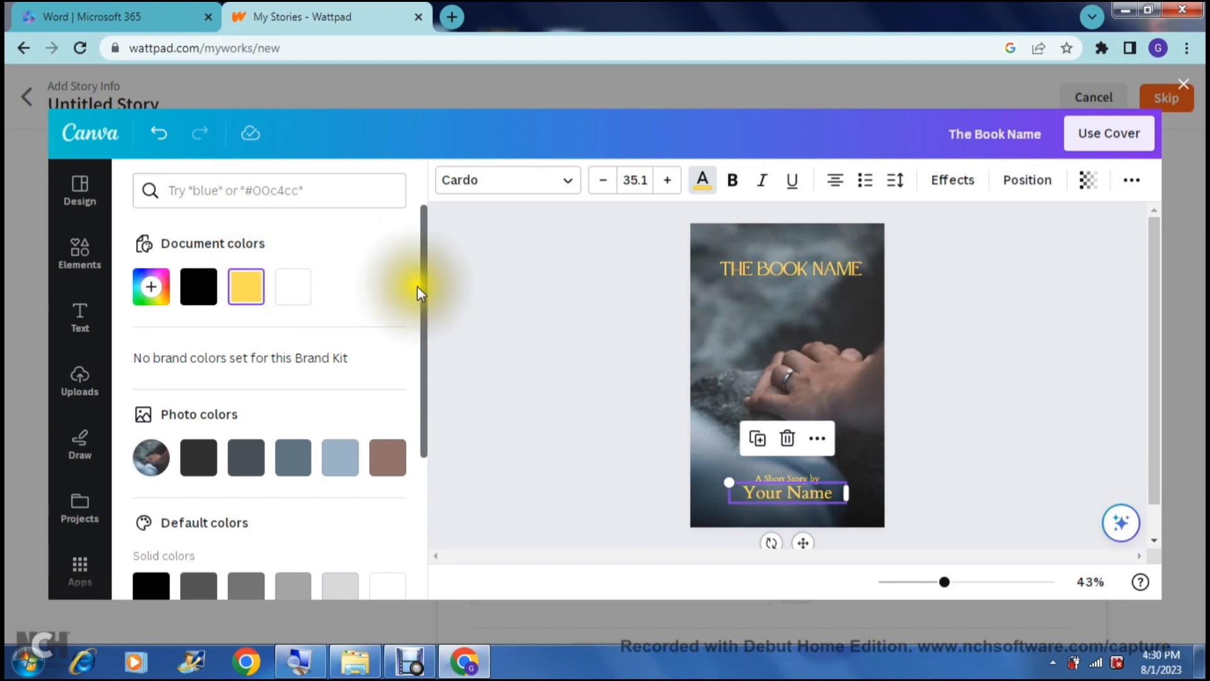
drag(422, 284, 429, 329)
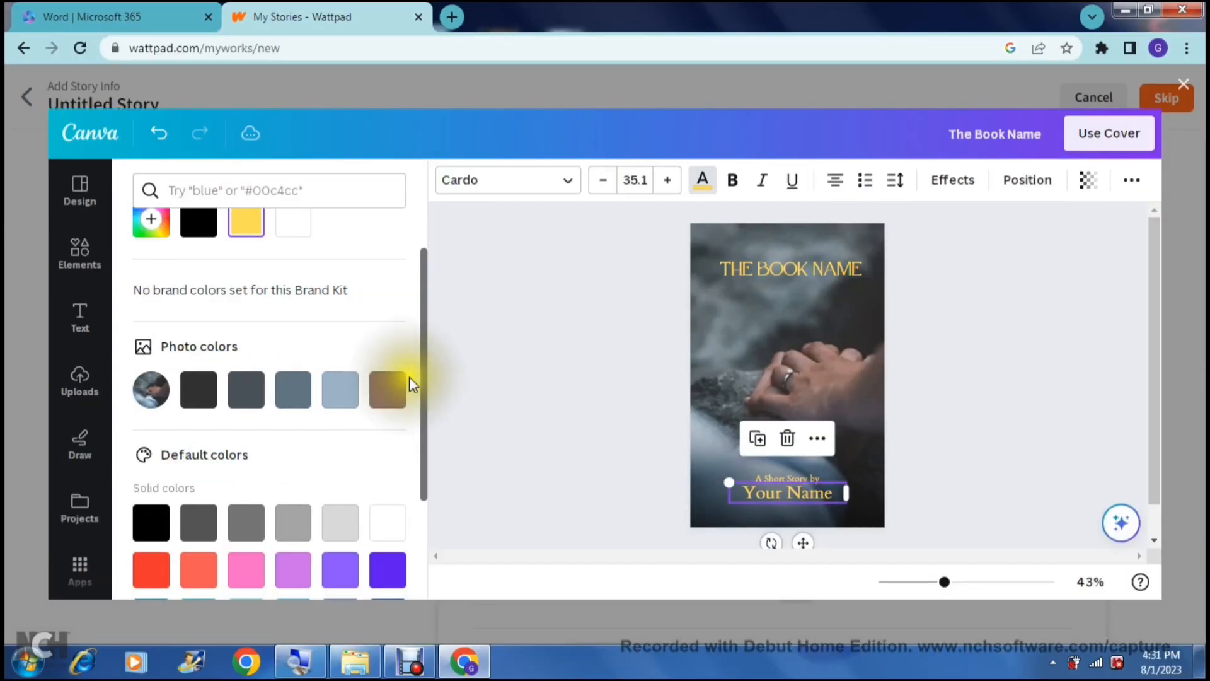
drag(521, 393, 520, 427)
drag(425, 411, 418, 332)
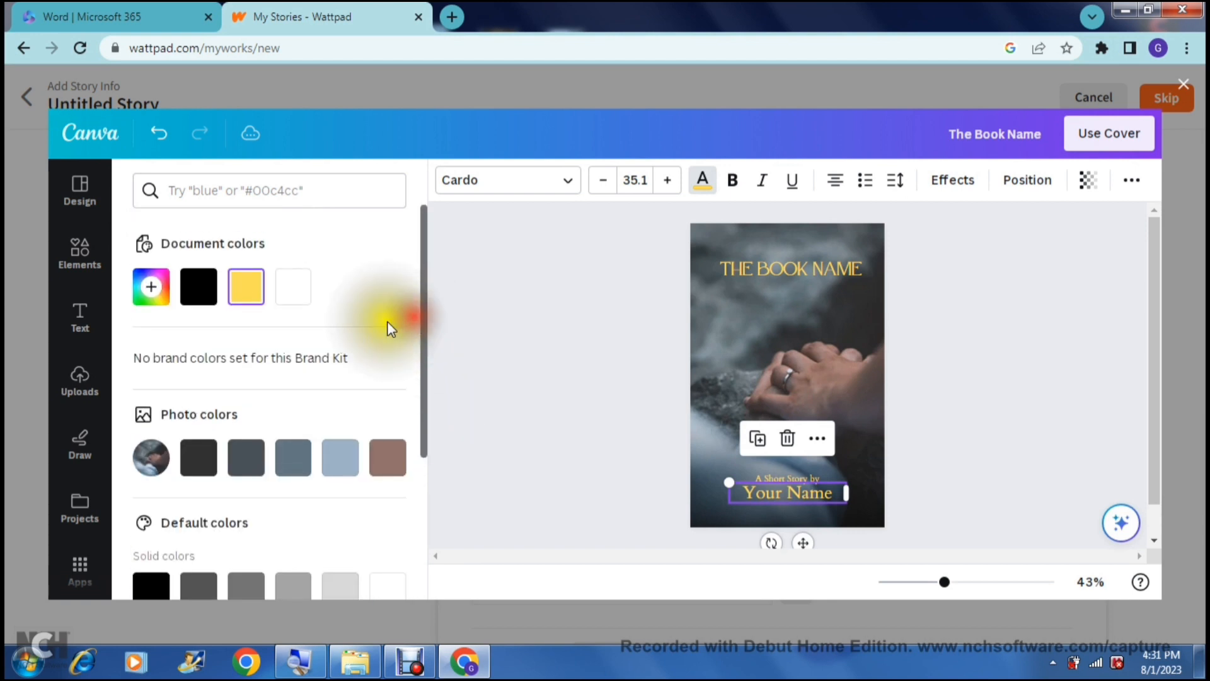
click(155, 291)
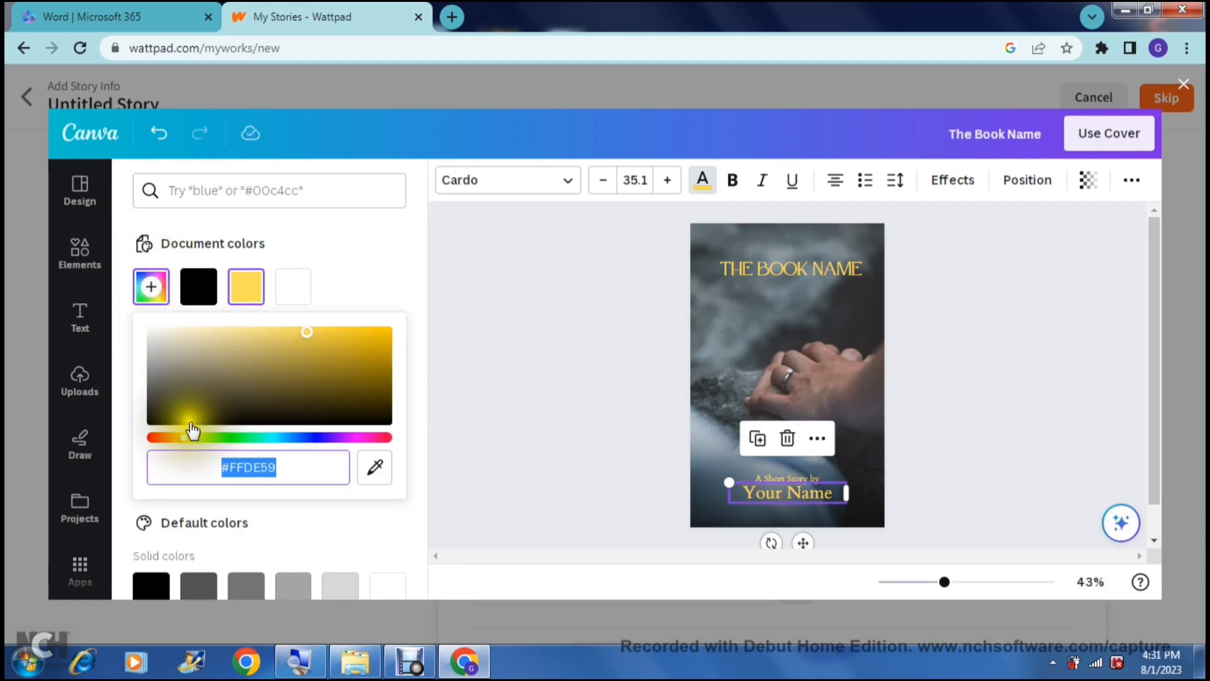
drag(185, 438, 151, 441)
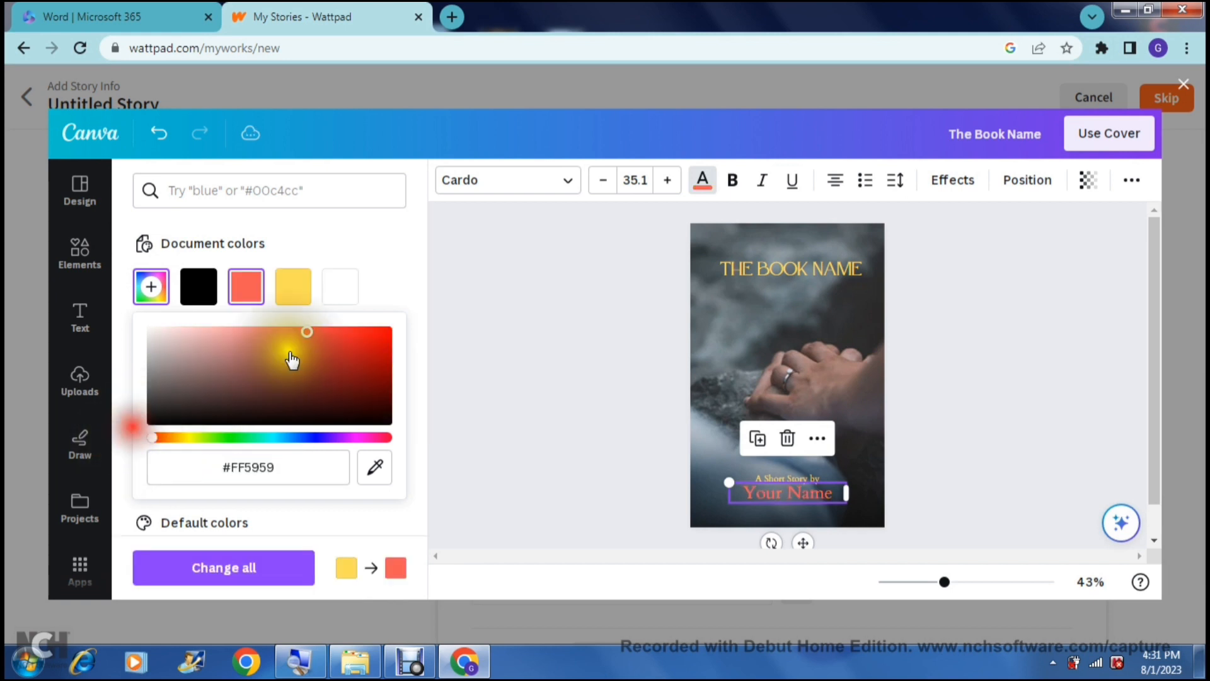
drag(309, 344, 417, 300)
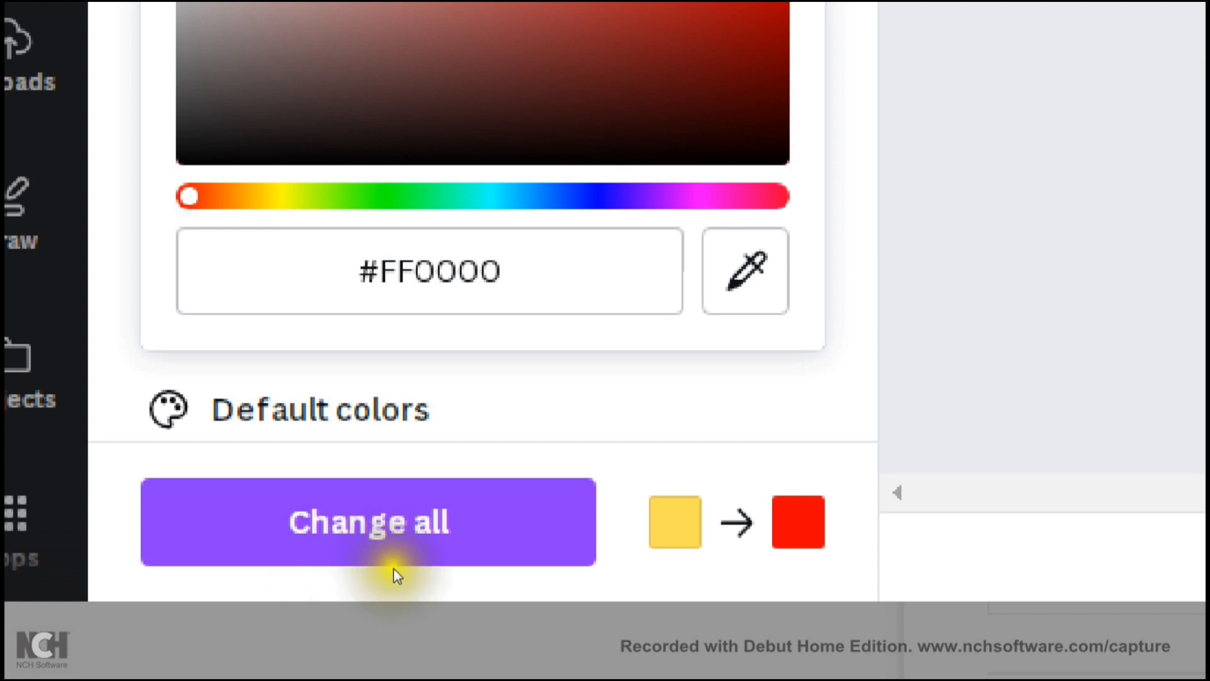
click(208, 577)
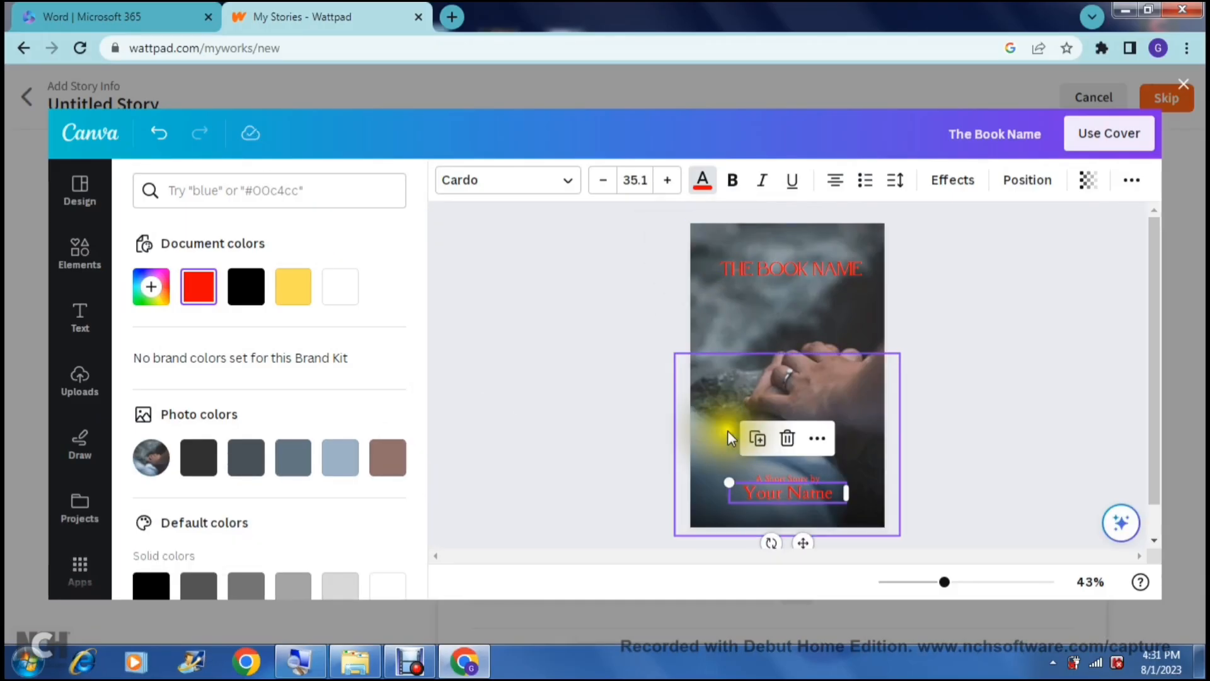
Set the first color of the gradient overlay on the cover's lower half to red #FF0000.
click(625, 431)
click(544, 411)
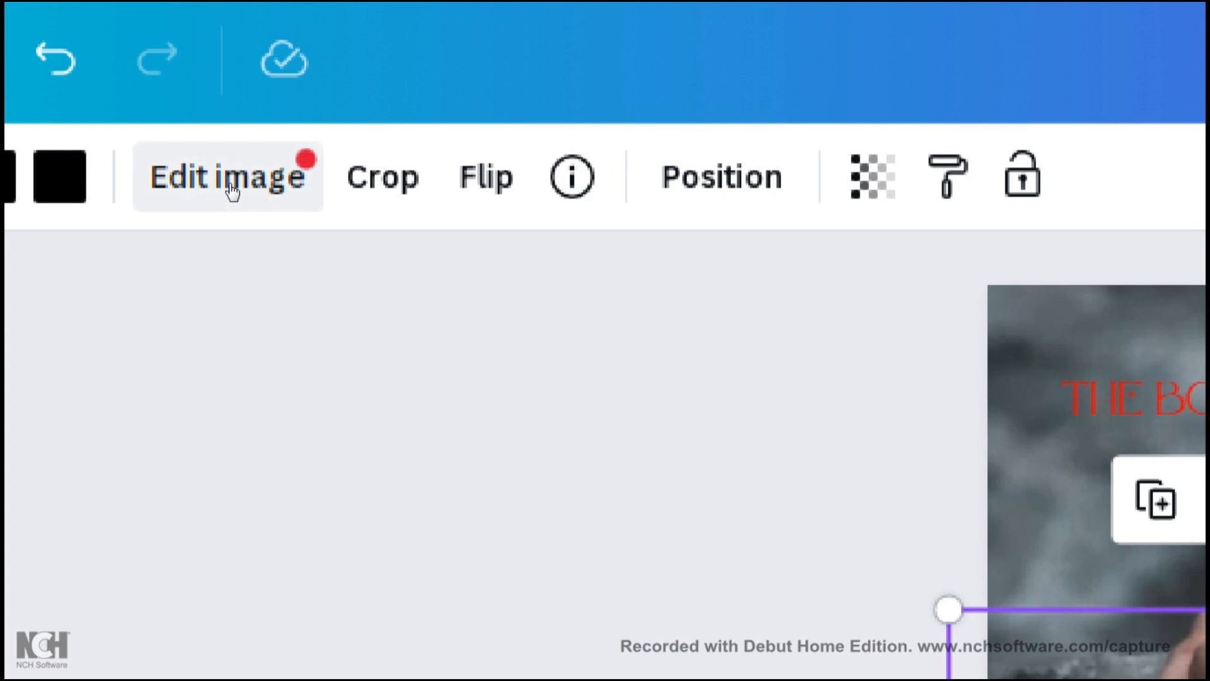
click(233, 189)
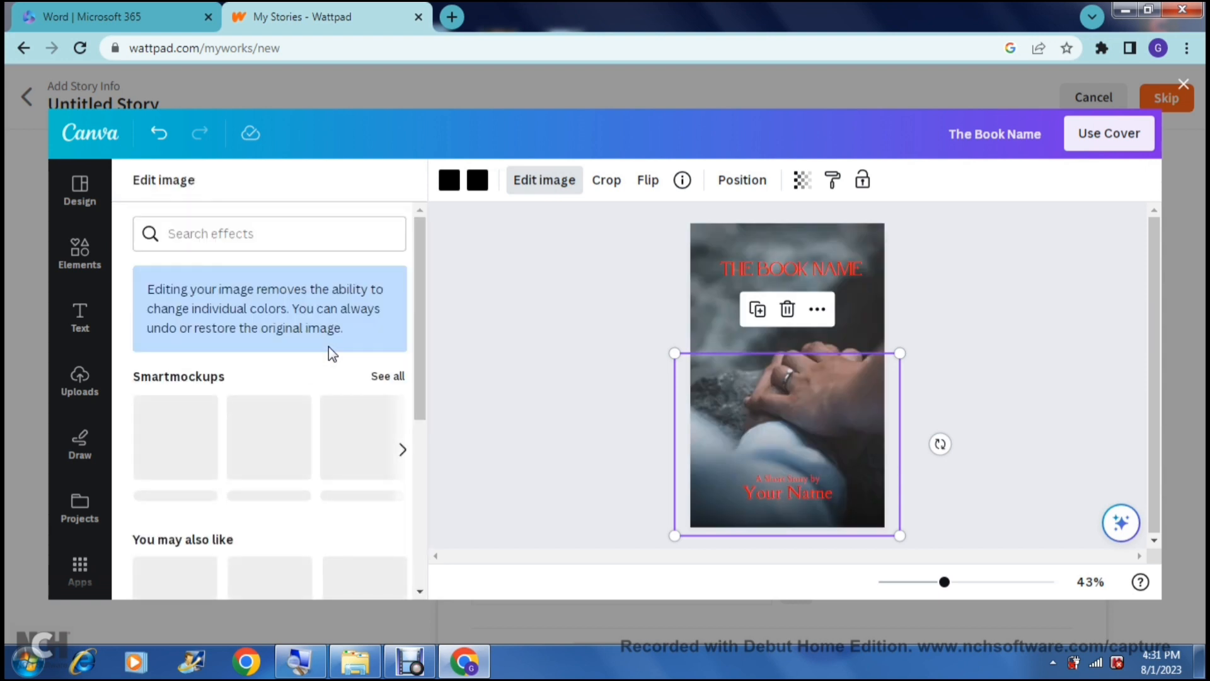
drag(420, 260, 424, 384)
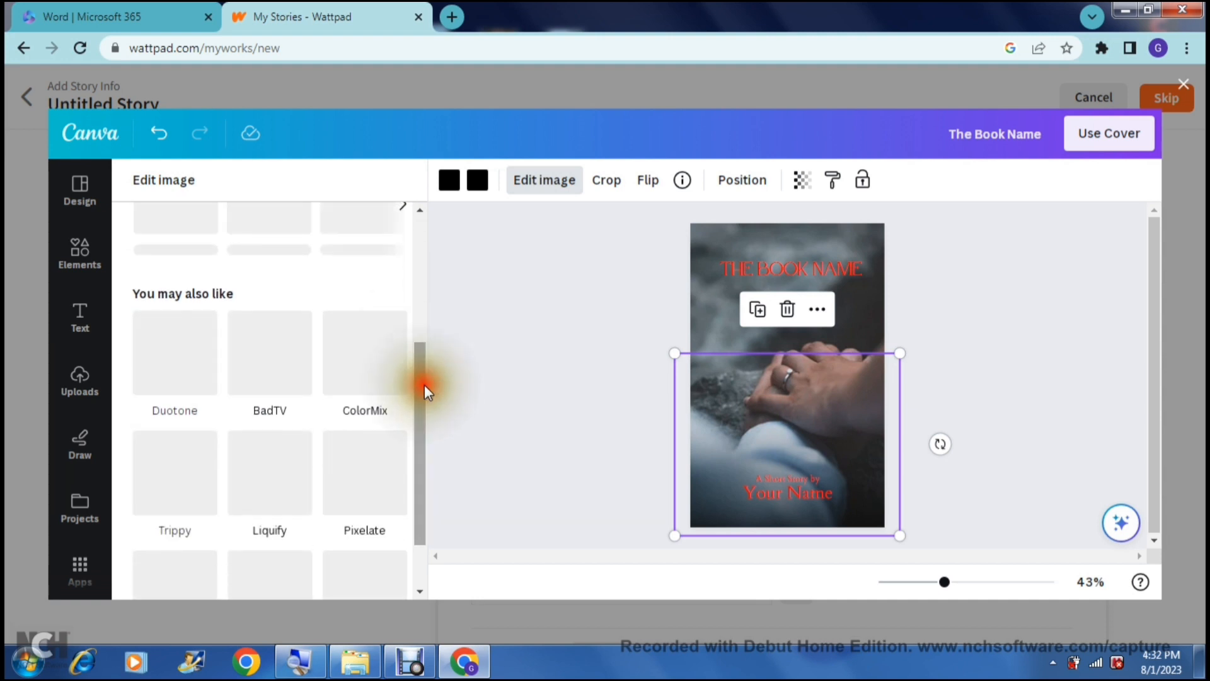
click(449, 181)
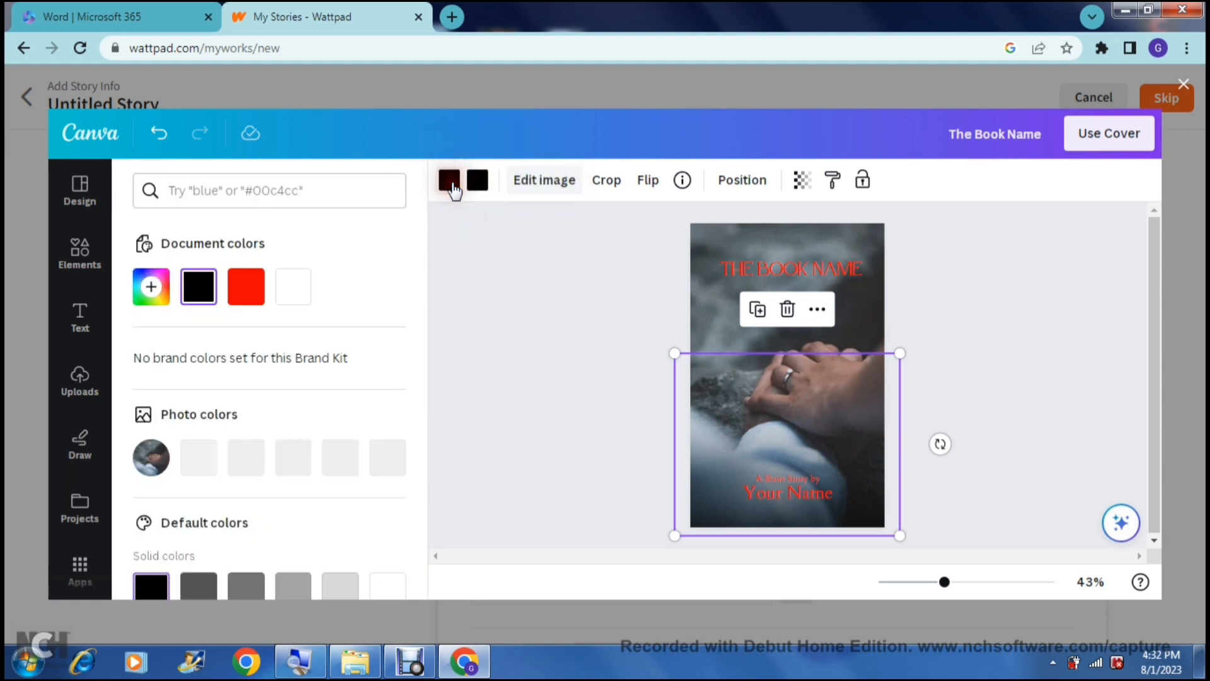
click(244, 290)
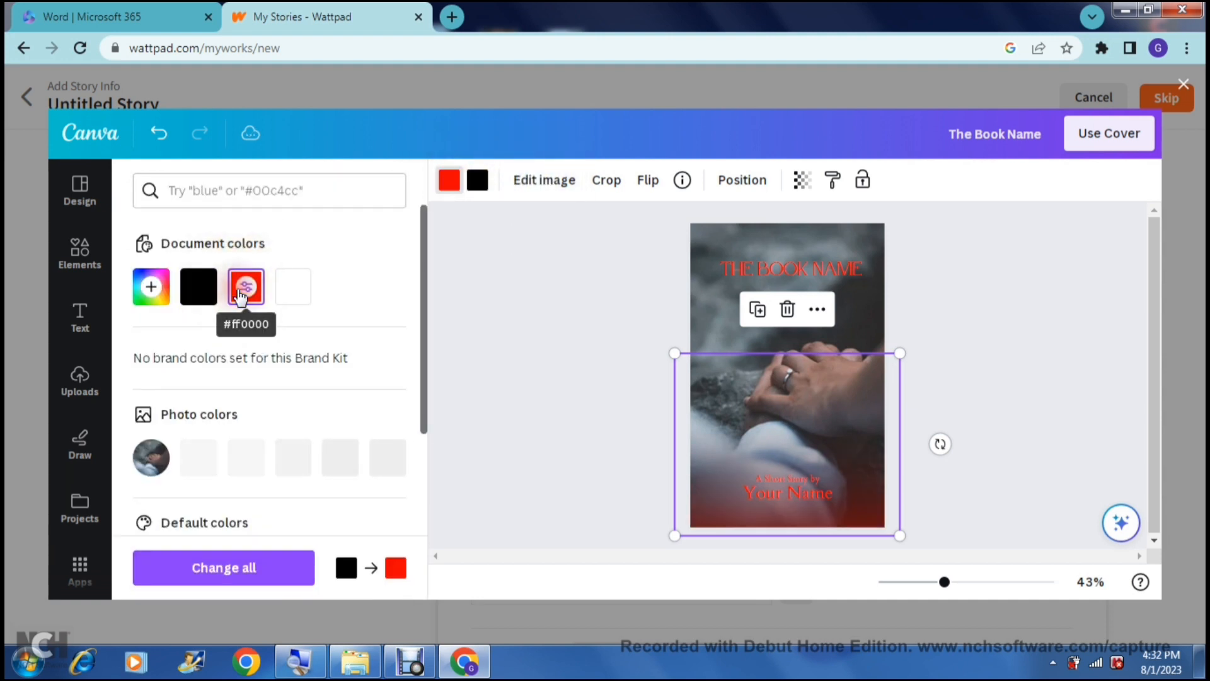
Set the second color of the gradient overlay to a bright, fully saturated blue as a new custom color.
click(477, 180)
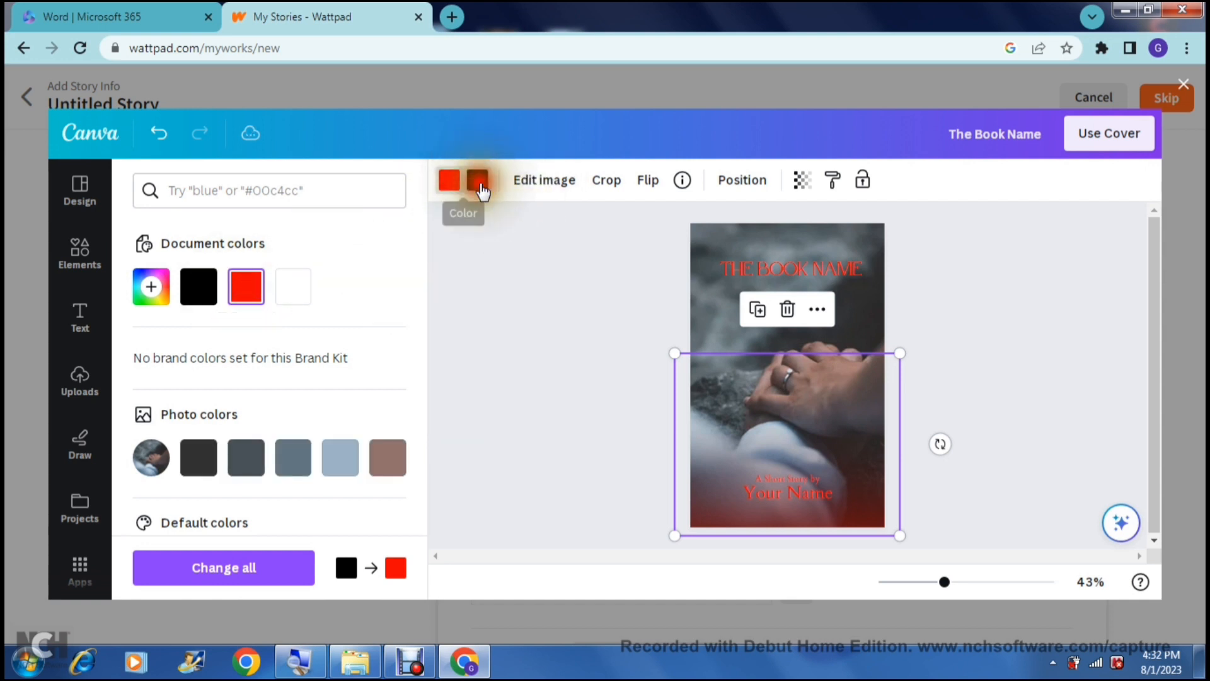
click(166, 285)
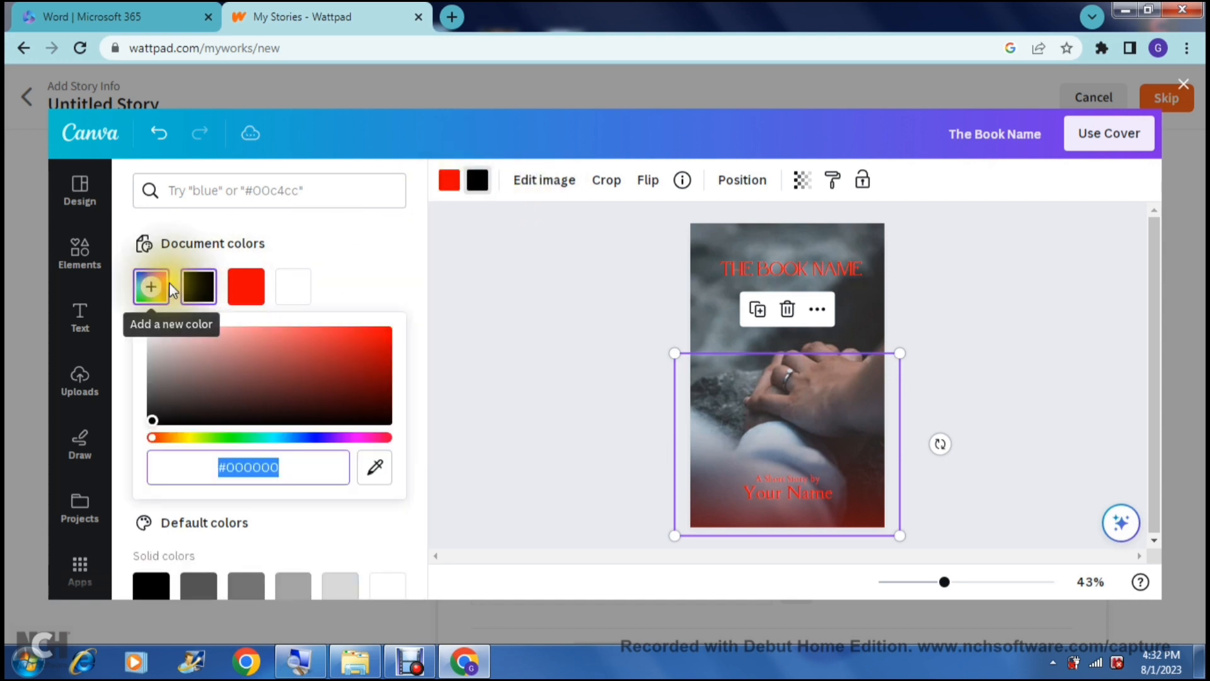
click(311, 438)
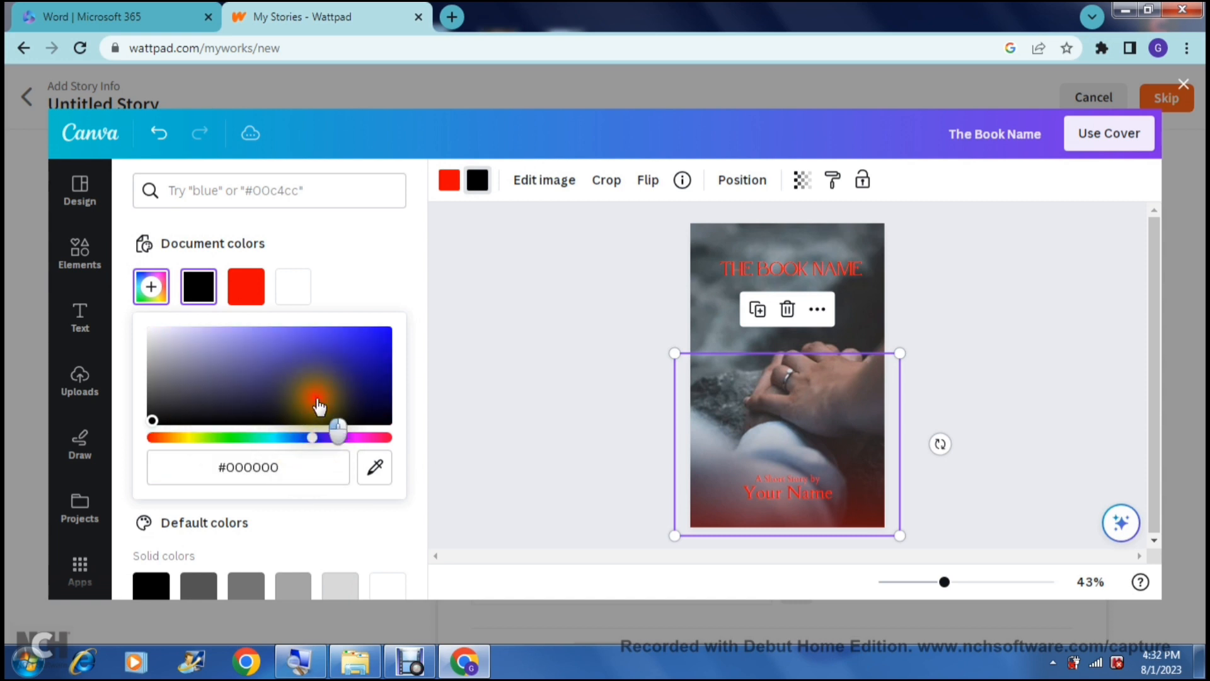
drag(316, 406, 431, 292)
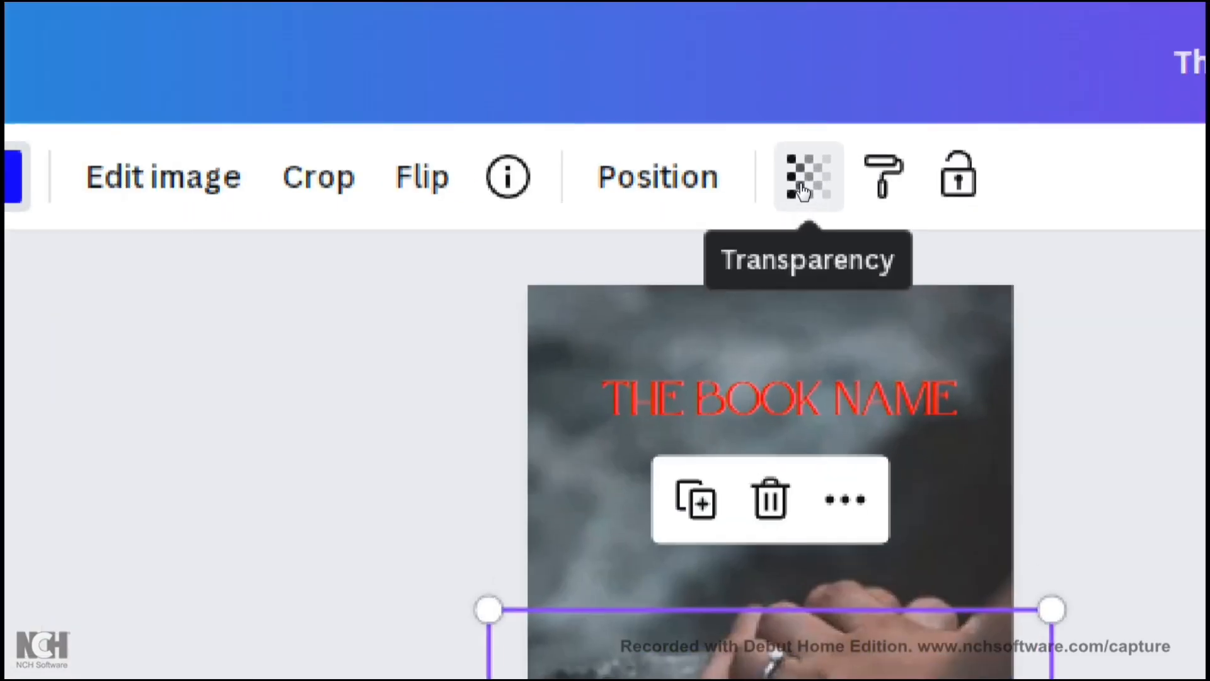
Try out the transparency setting of the gradient overlay, leaving it at 100.
click(801, 182)
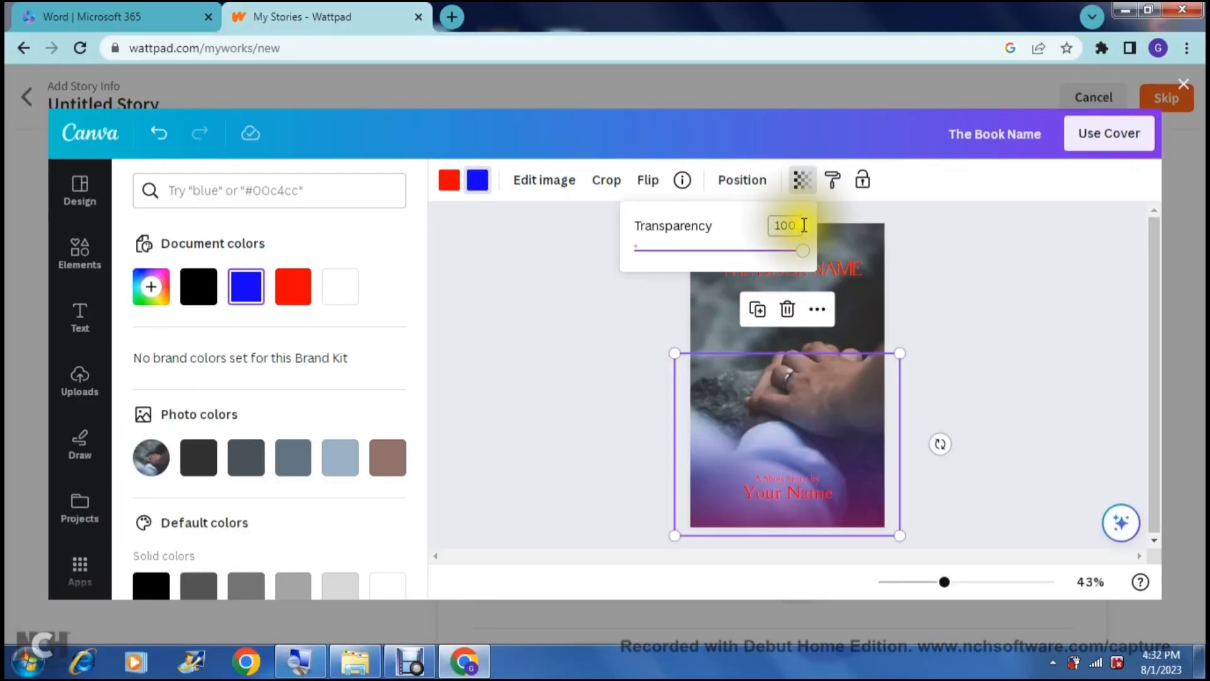
click(810, 355)
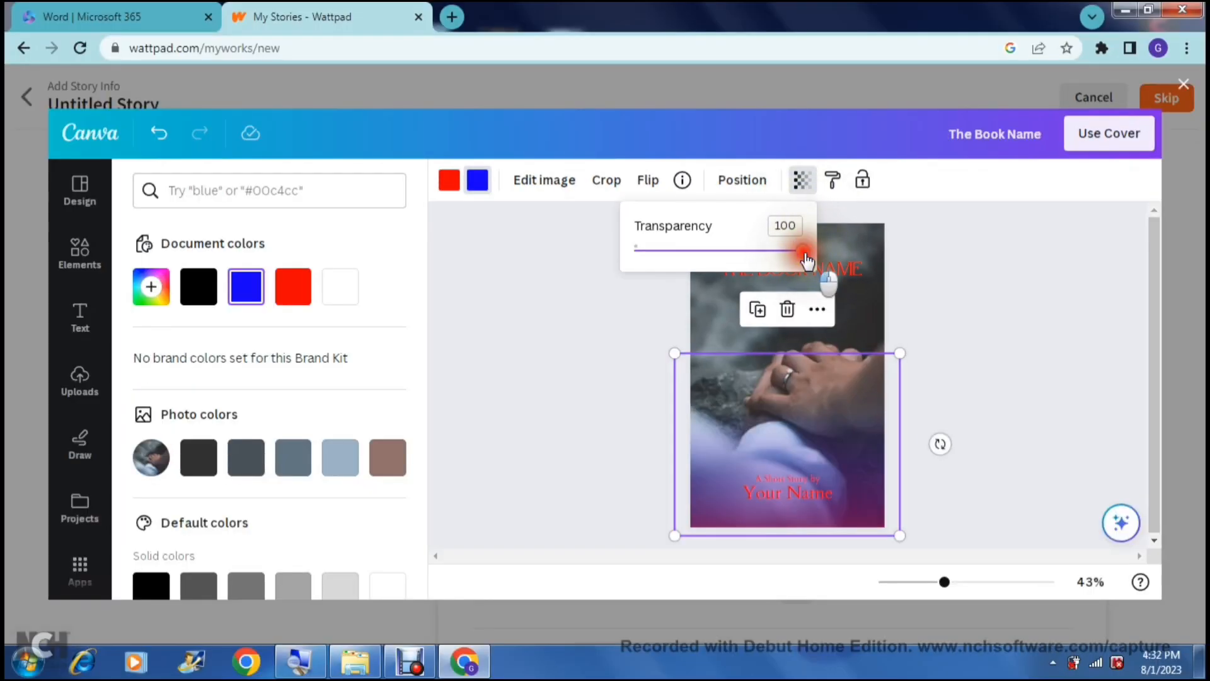
drag(807, 258, 851, 305)
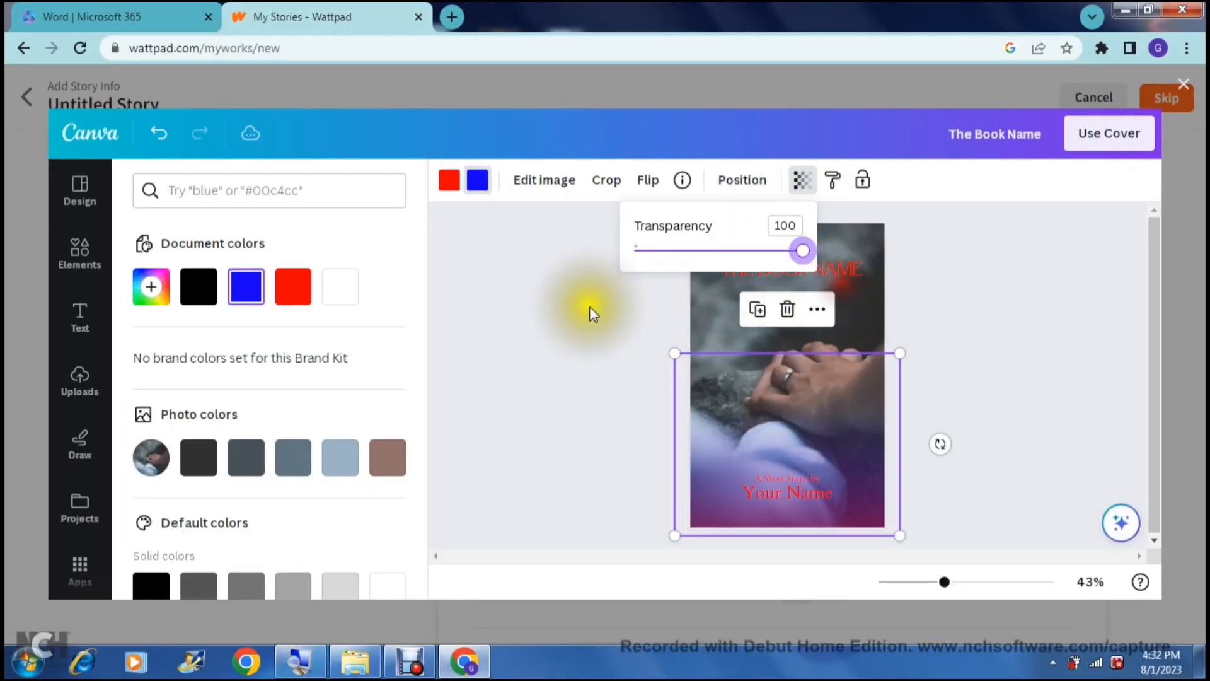
click(572, 314)
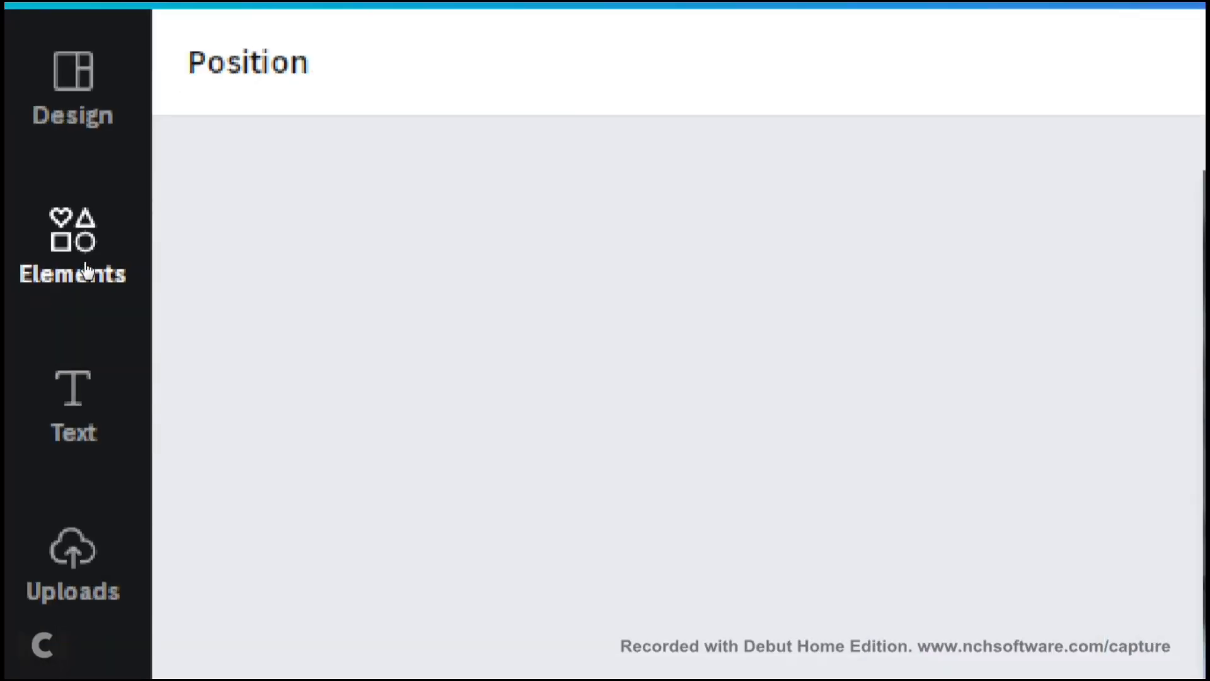
Add the soft round glow graphic from the Magic recommendations to the middle of the cover.
click(76, 254)
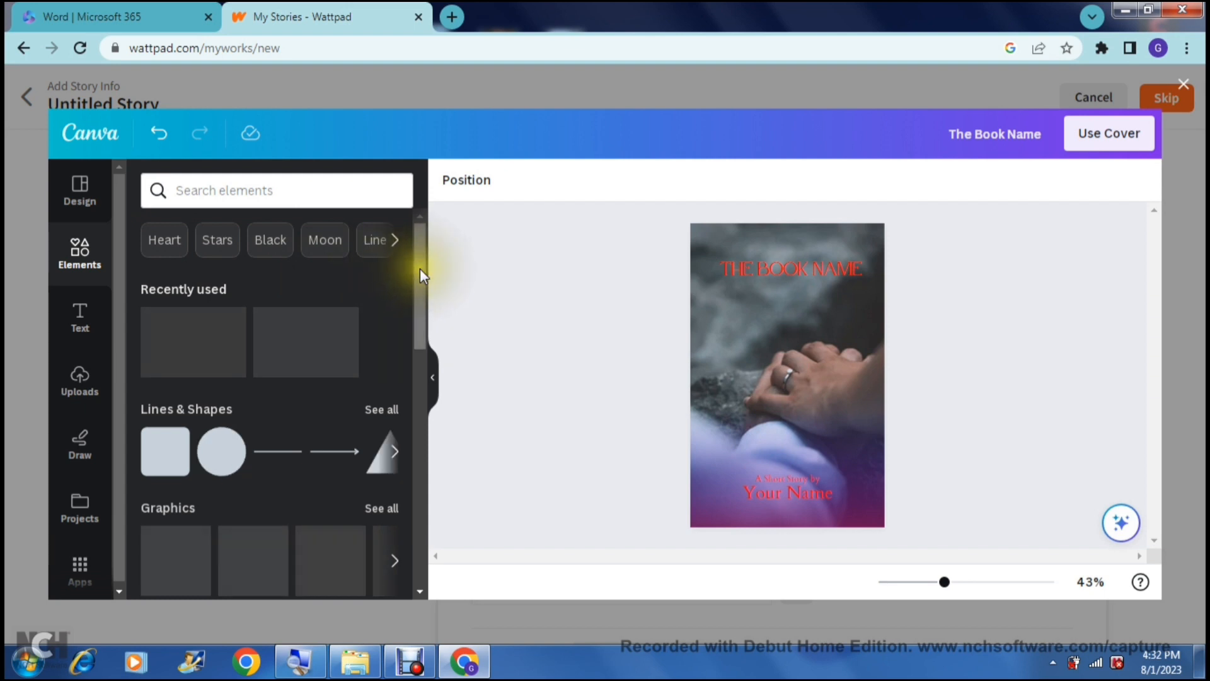
drag(419, 268, 418, 415)
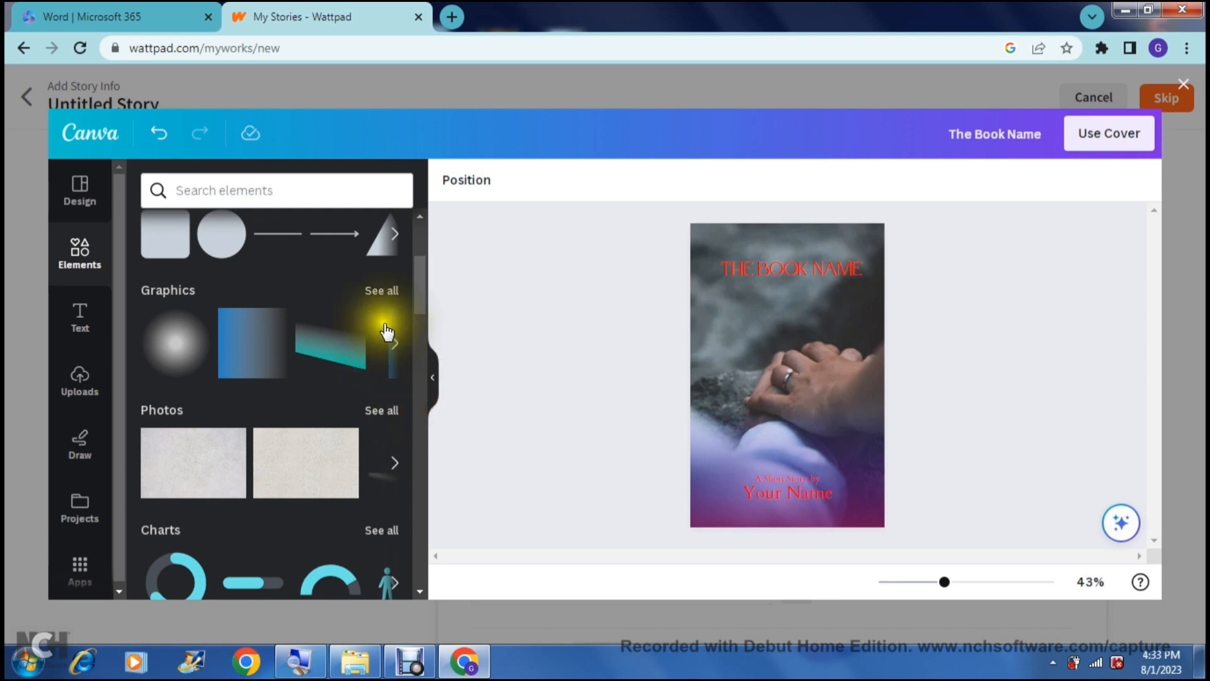
click(379, 295)
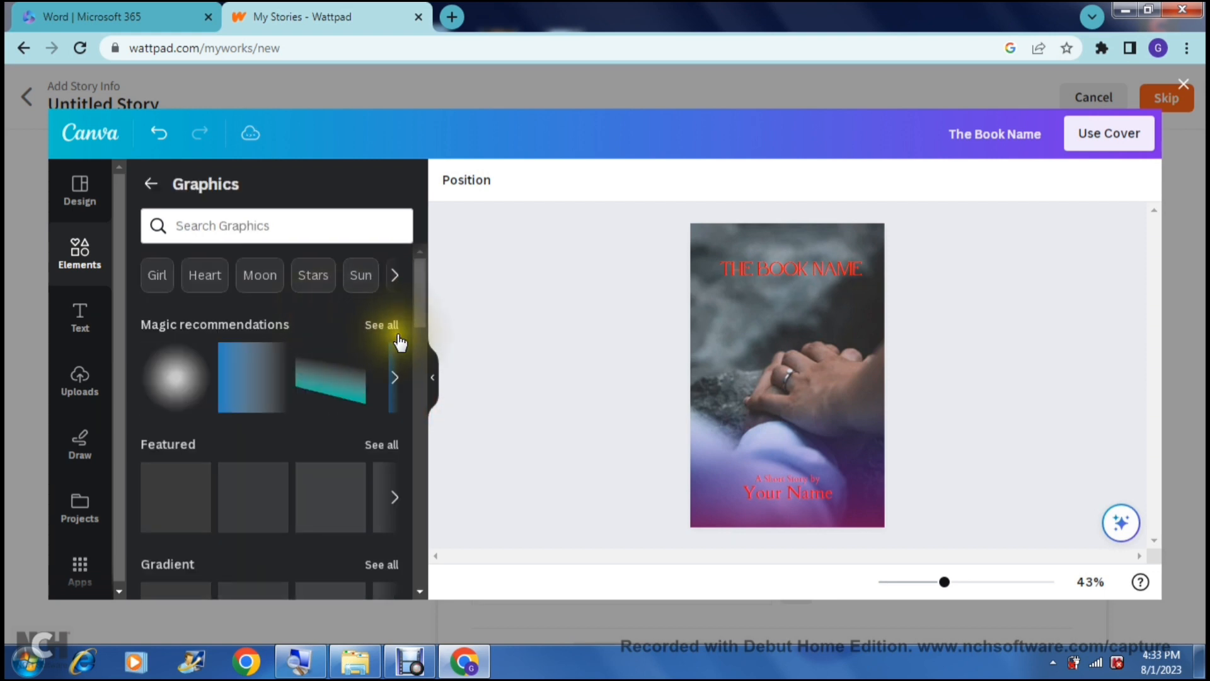
click(418, 305)
drag(417, 305, 418, 310)
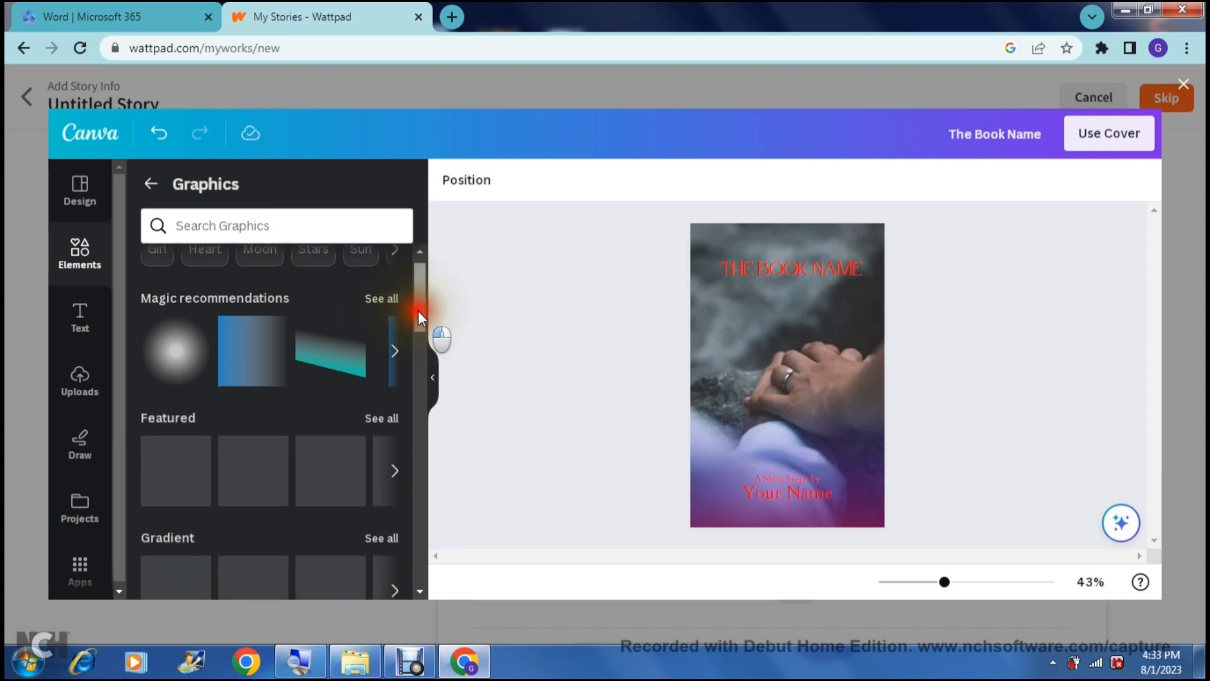
click(293, 225)
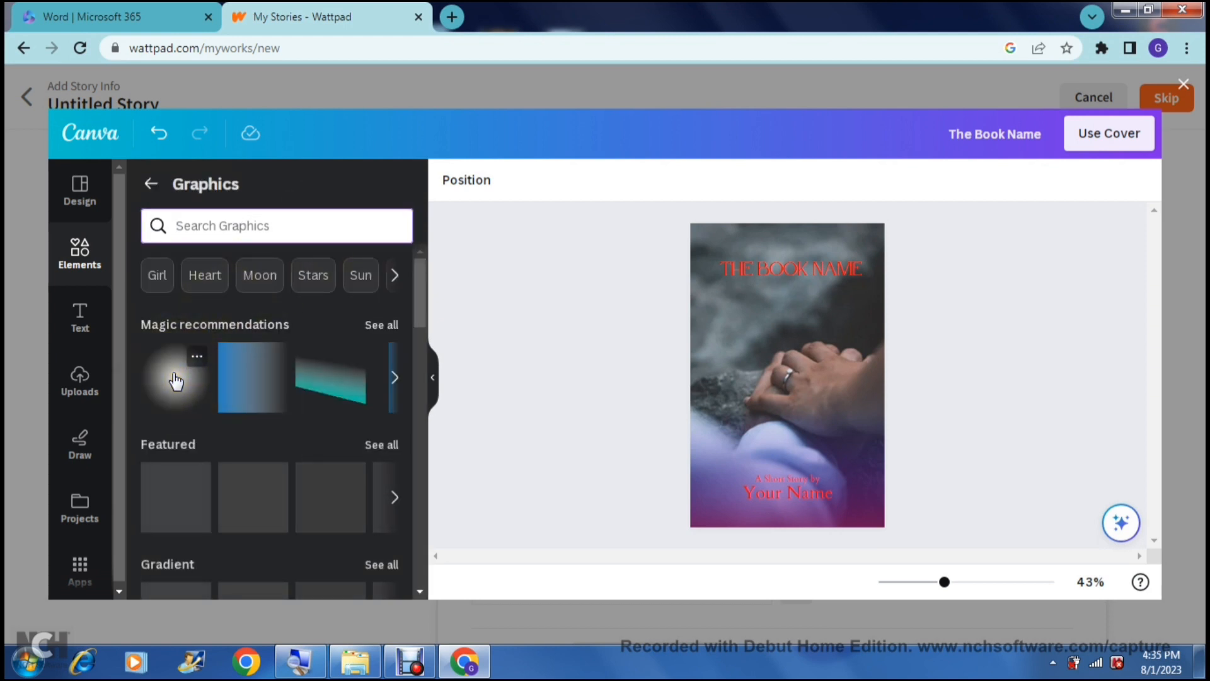
drag(176, 381, 777, 361)
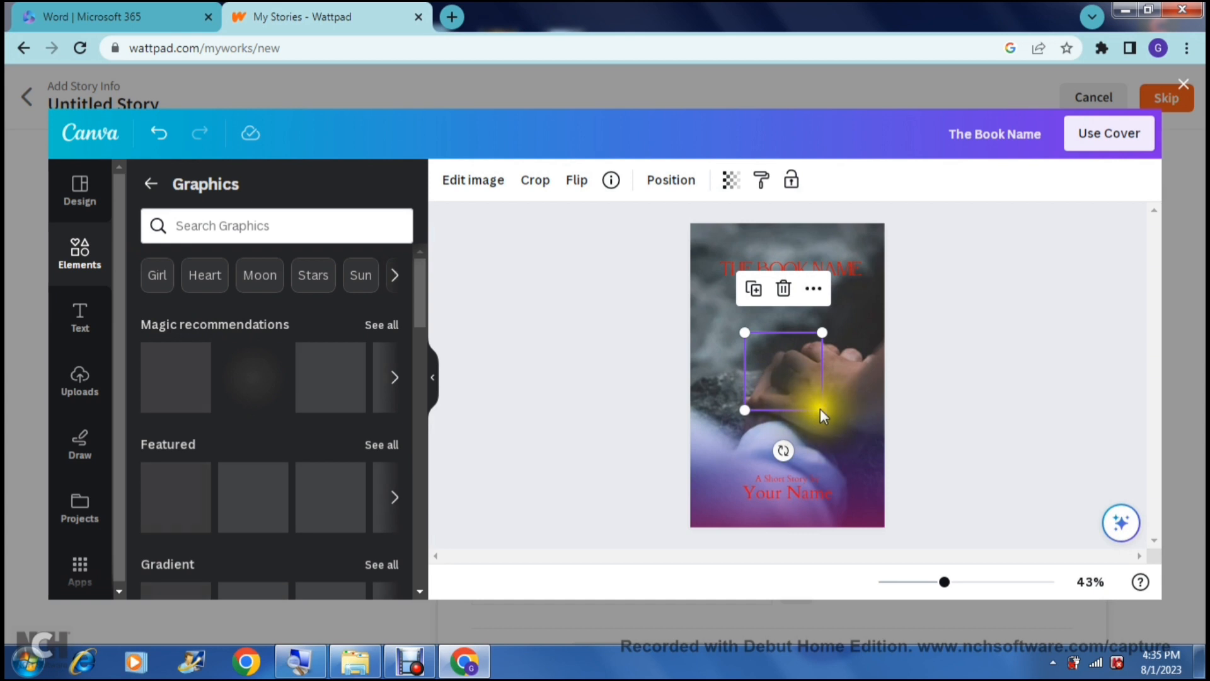
Enlarge the round glow graphic over the hands and deselect it.
drag(822, 410, 846, 431)
drag(744, 333, 726, 318)
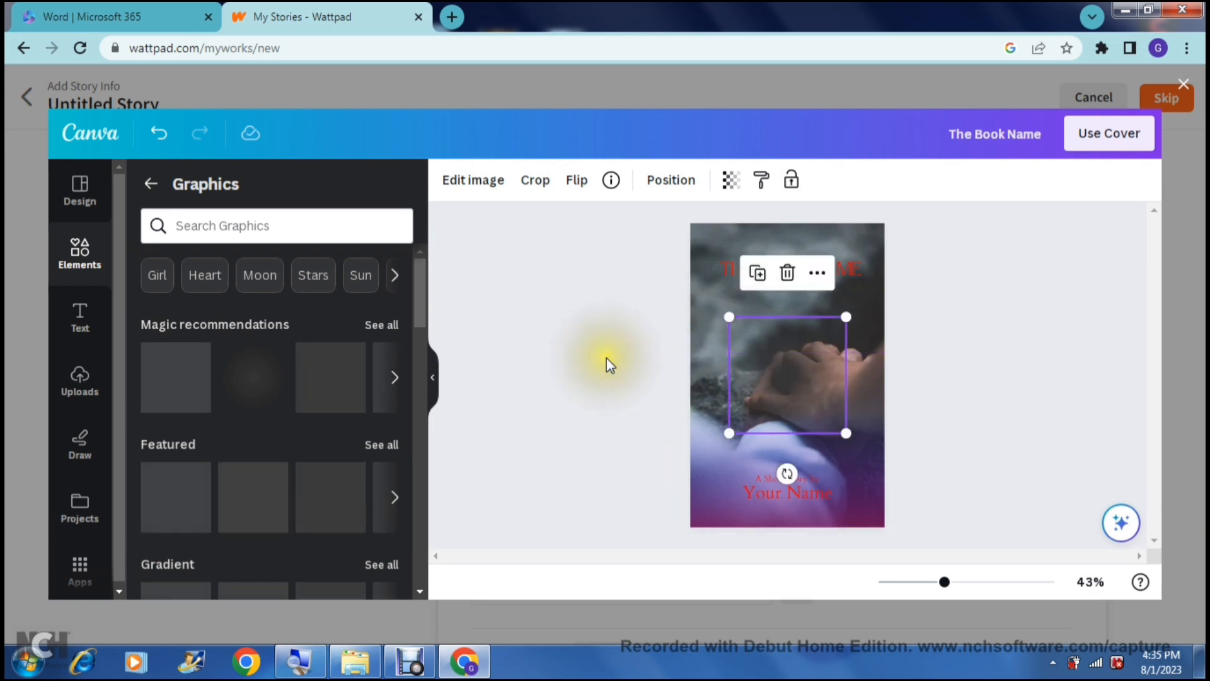
click(762, 182)
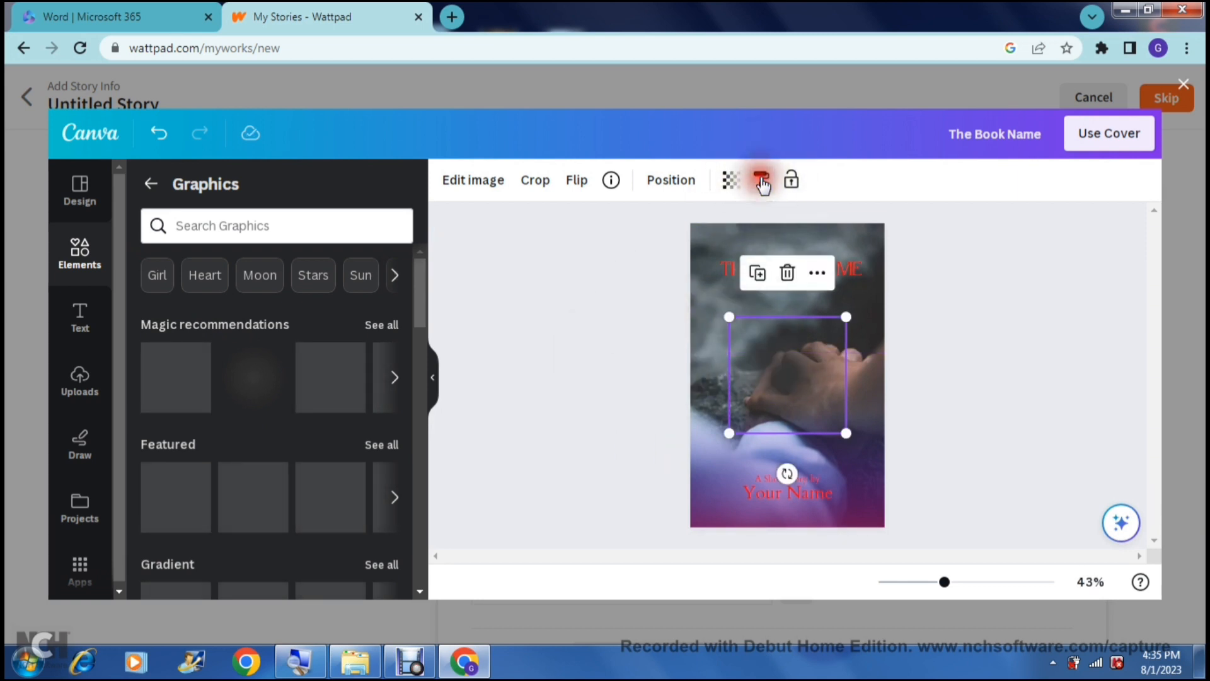
click(576, 244)
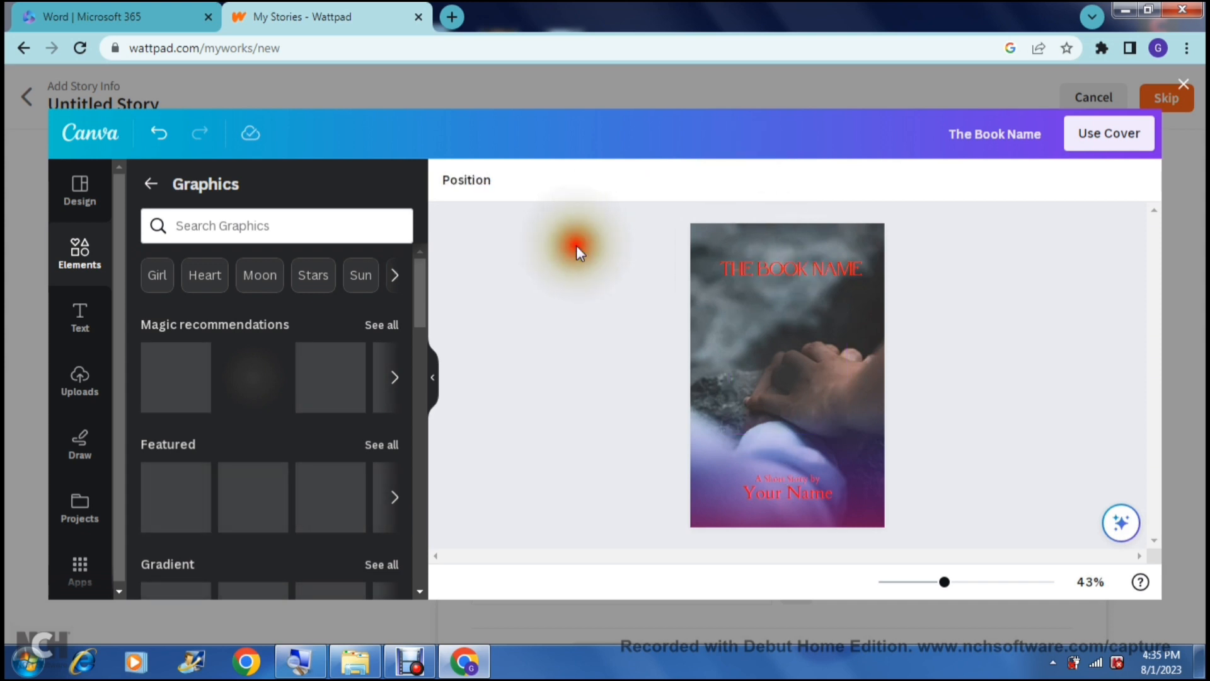
click(764, 356)
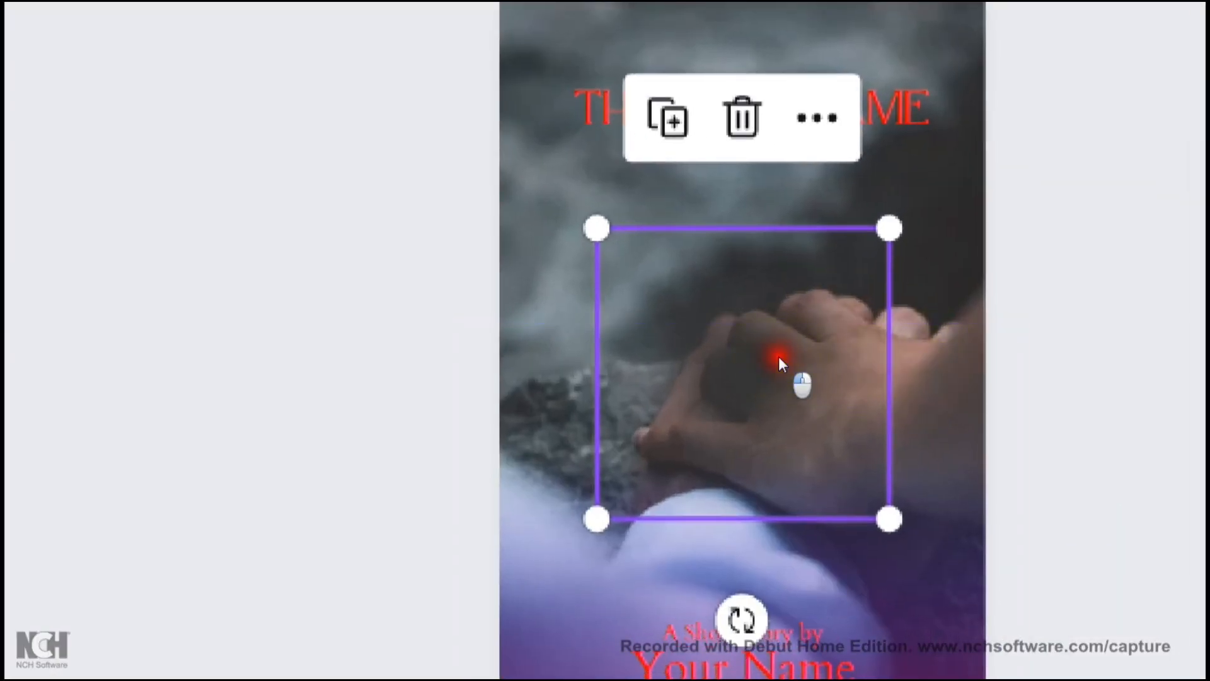
mouse_move(779, 357)
mouse_down()
mouse_move(763, 358)
mouse_move(777, 357)
mouse_up()
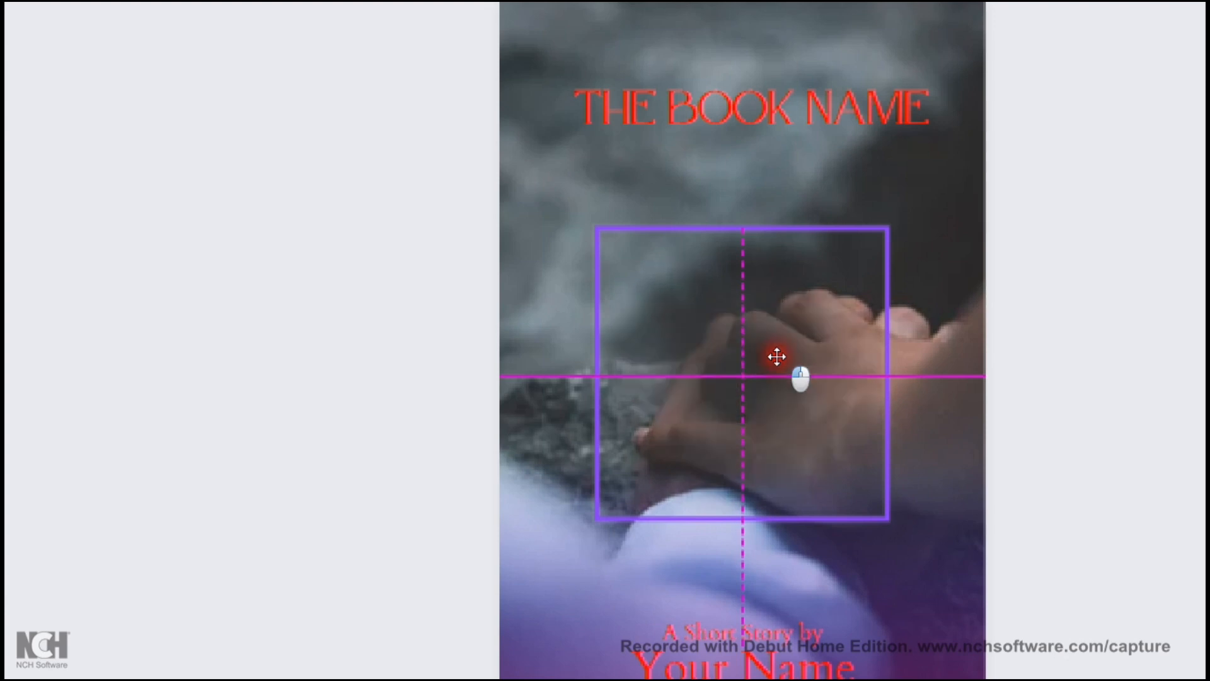
drag(776, 357, 776, 357)
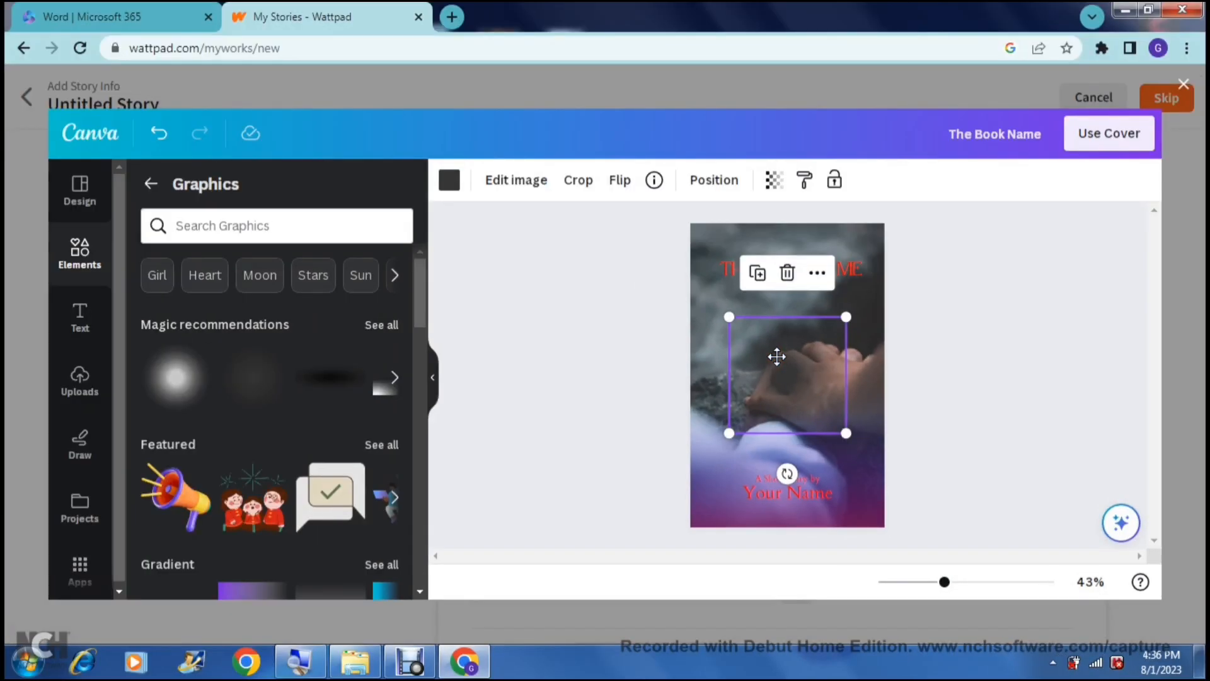
click(246, 326)
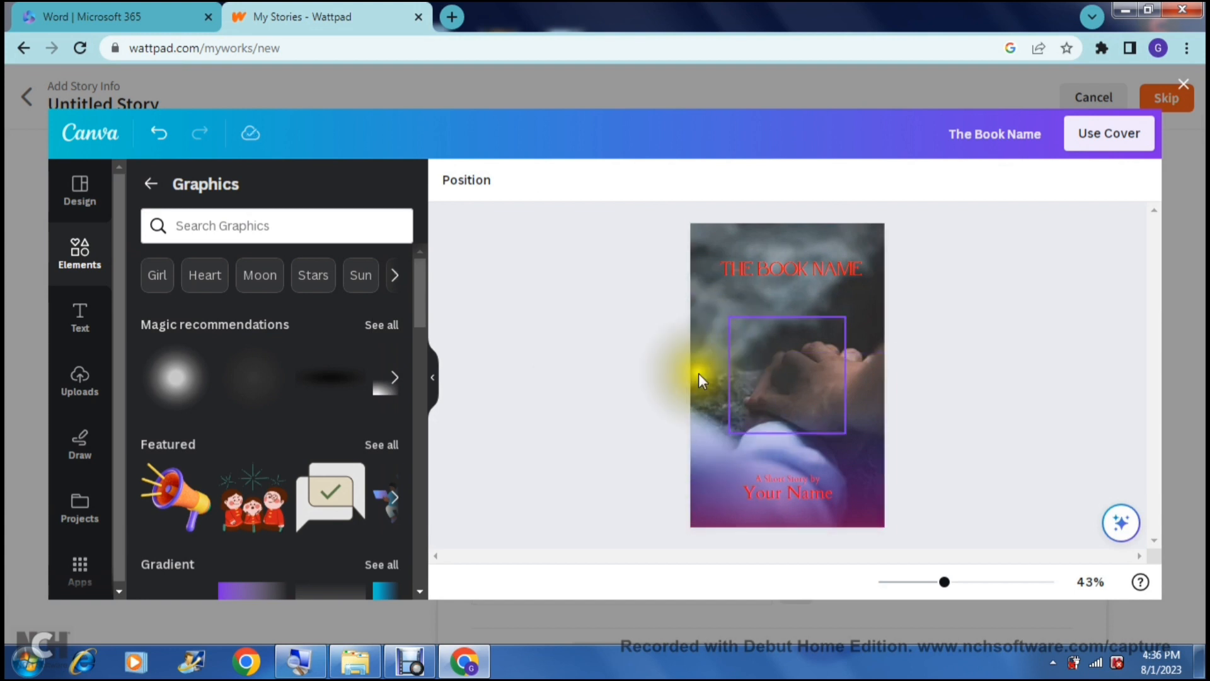
Use the customized Canva design as the story's cover.
click(587, 343)
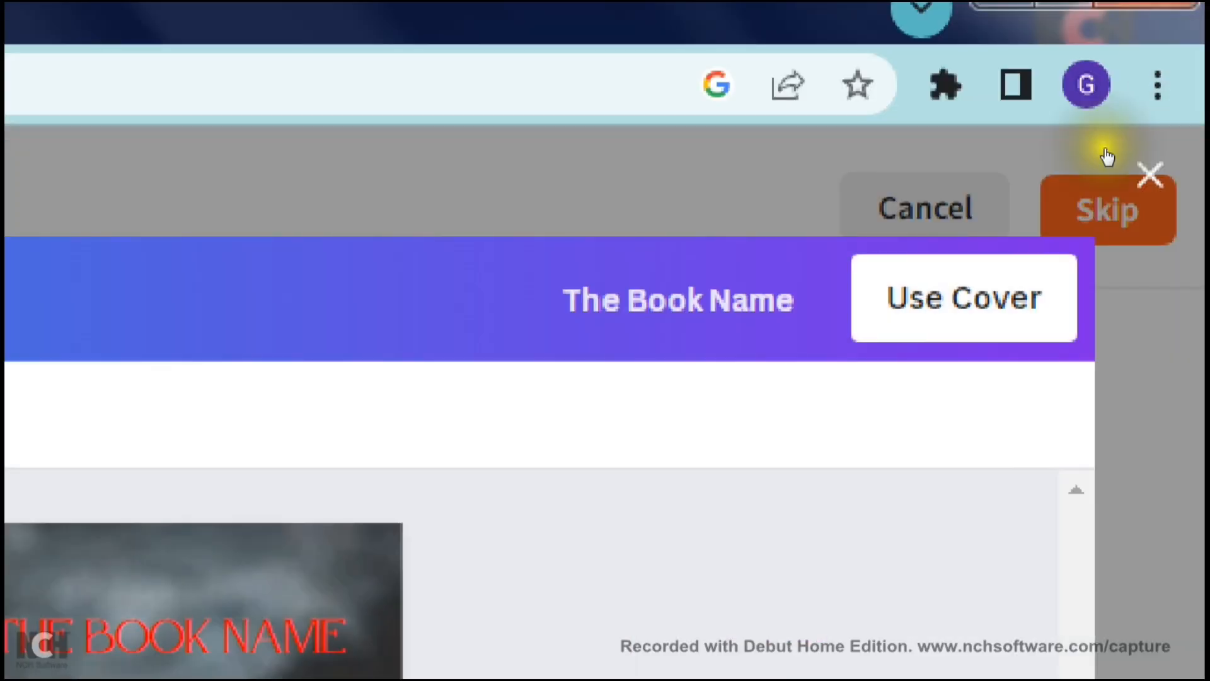
click(962, 309)
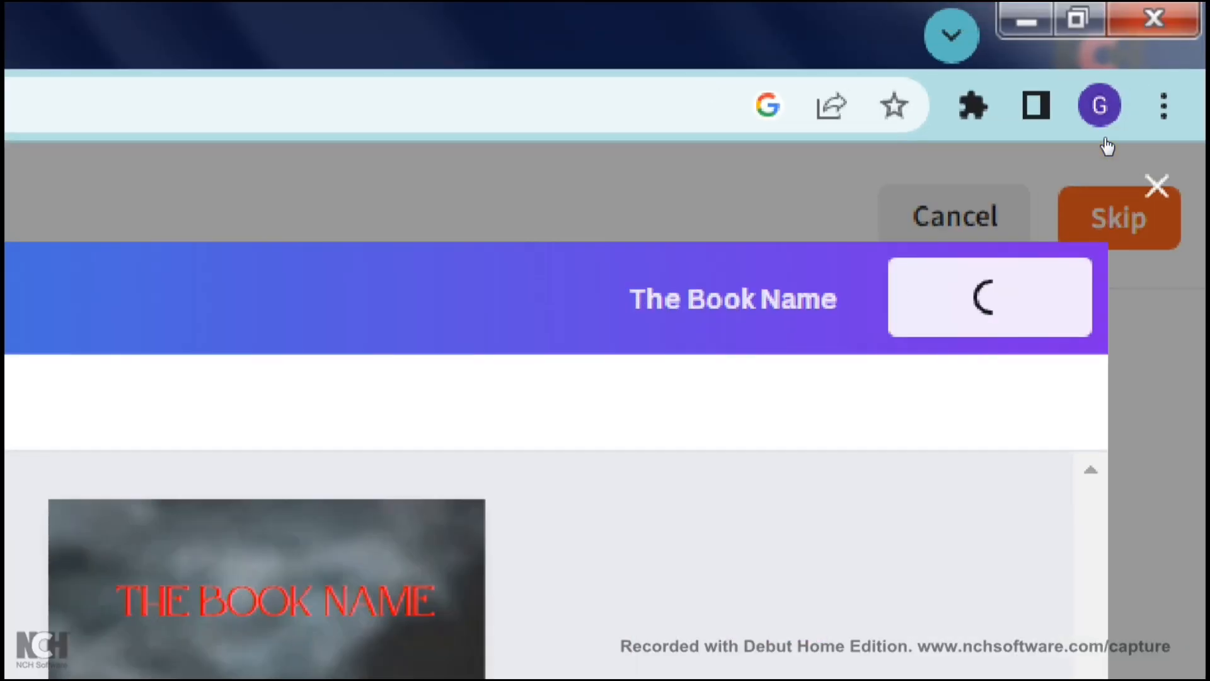